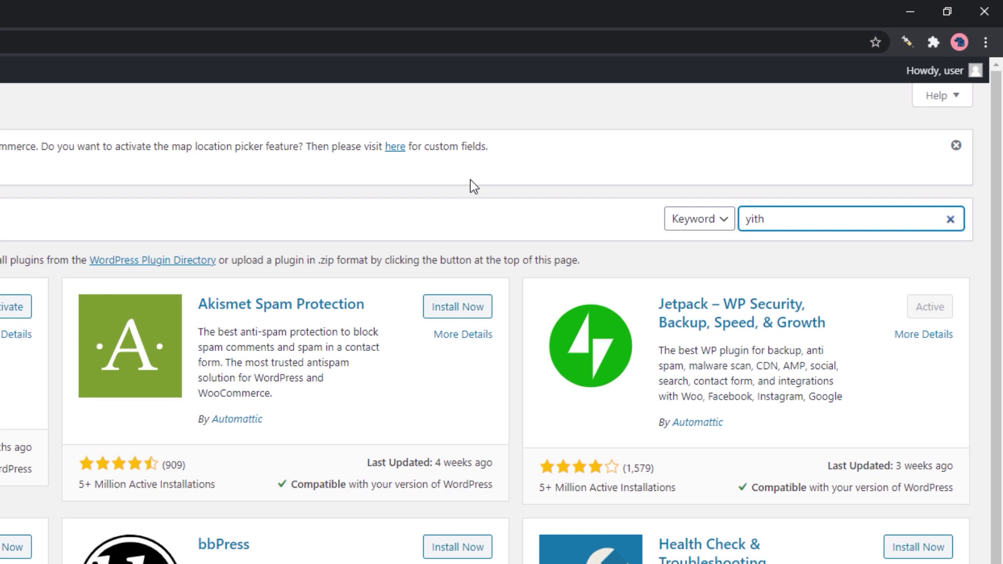
Search the plugin directory for the YITH wishlist plugin and activate YITH WooCommerce Wishlist
type("ish")
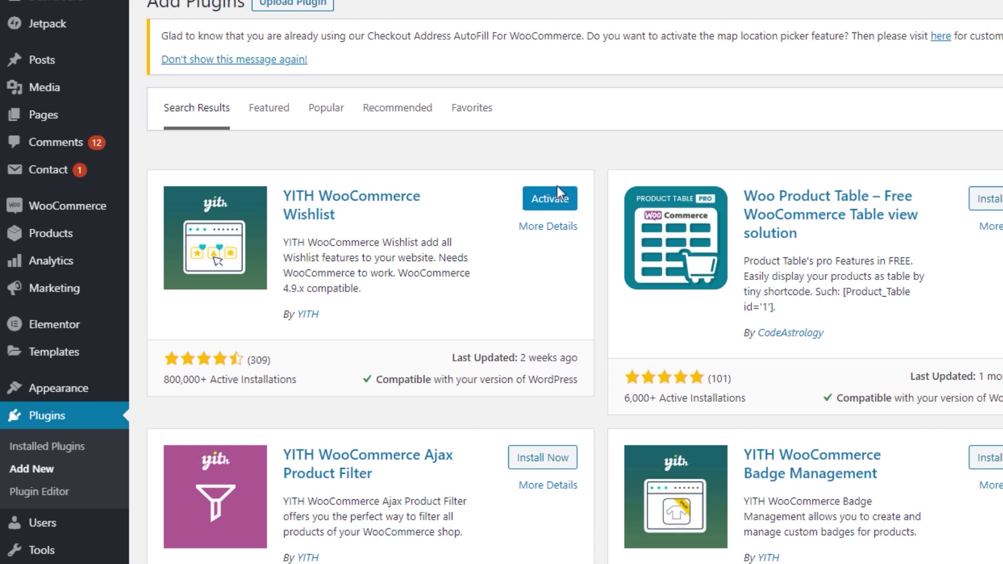
left_click(555, 197)
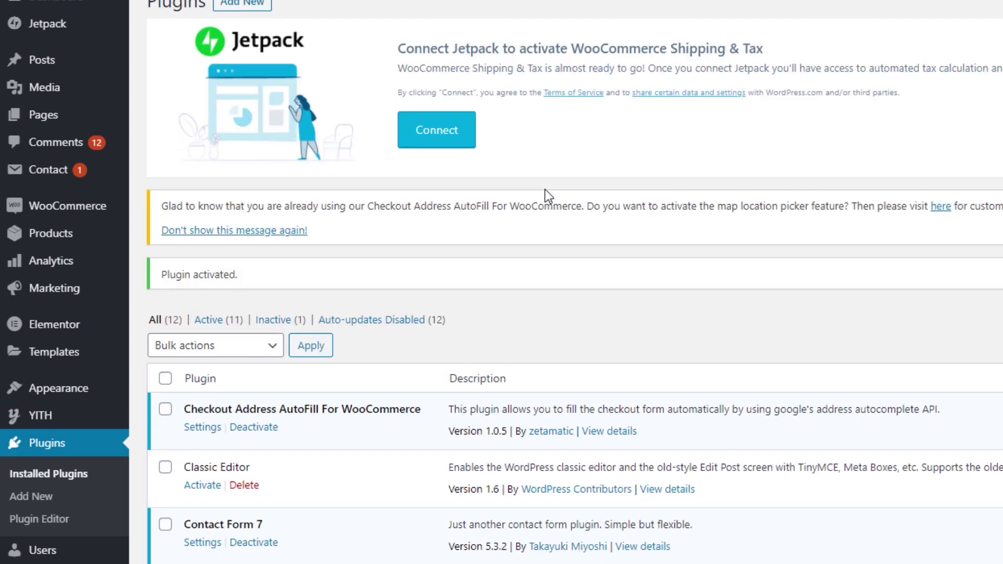
Enable AJAX loading in the general settings of the YITH wishlist plugin and save the changes
mouse_move(63, 421)
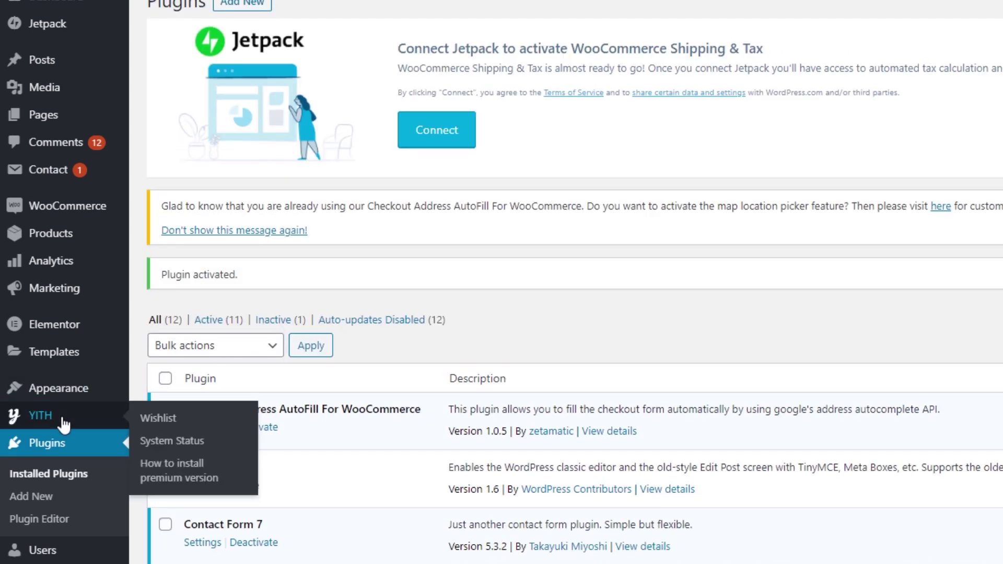
left_click(63, 421)
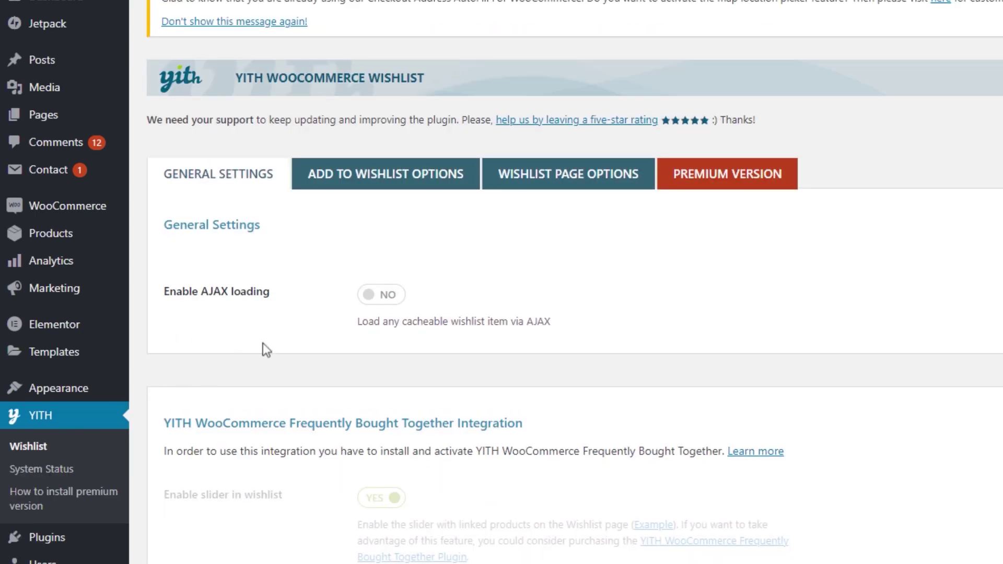
left_click(387, 295)
scroll(292, 256, "down", 4)
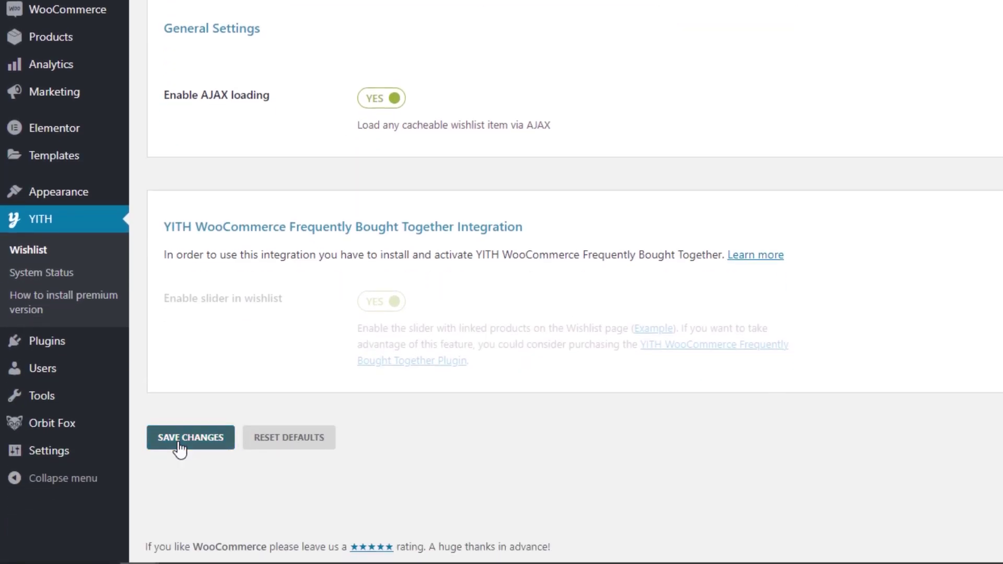
left_click(180, 448)
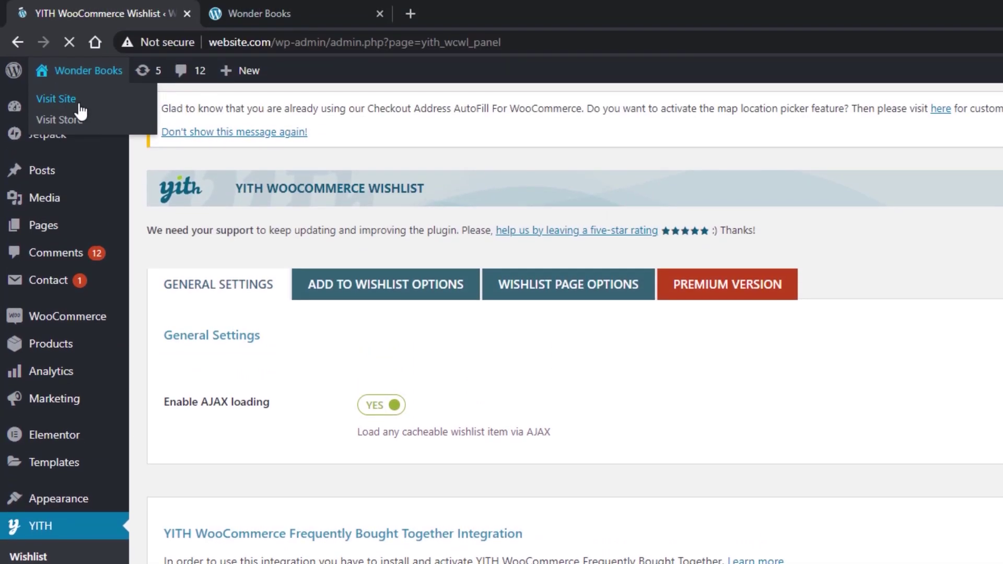
Open the Wonder Books site in a new browser tab and go to its Shop page
right_click(79, 106)
left_click(125, 116)
left_click_drag(499, 6, 363, 20)
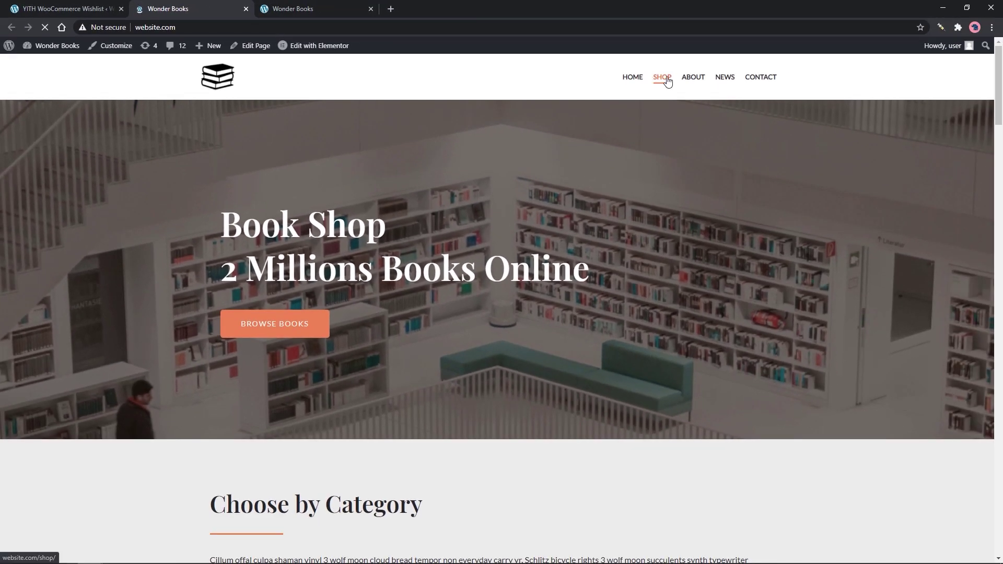
left_click(662, 77)
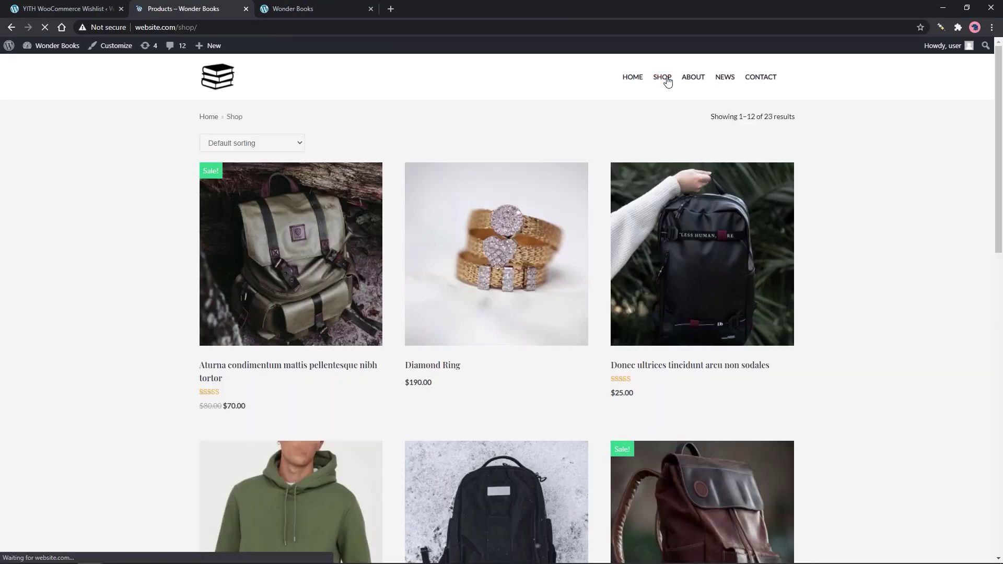
Add the product "Aturna condimentum mattis pellentesque nibh tortor" to the wishlist from its product page and browse the wishlist
left_click(259, 211)
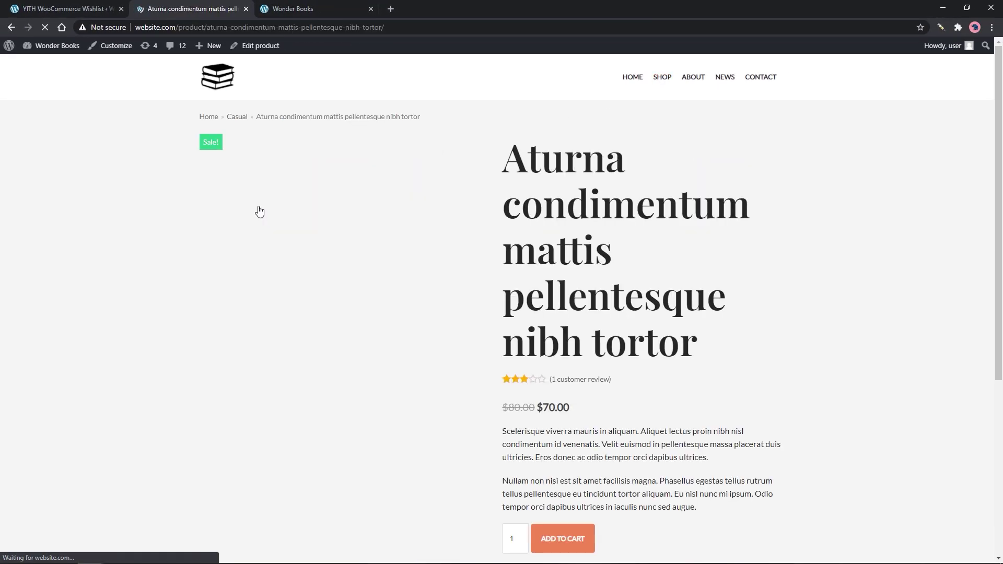
scroll(623, 320, "down", 4)
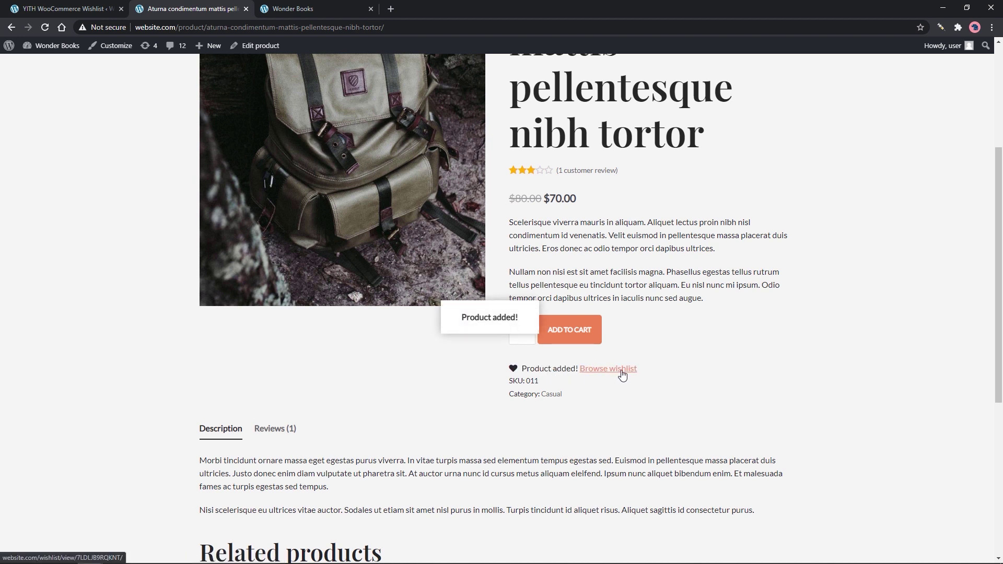
left_click(621, 371)
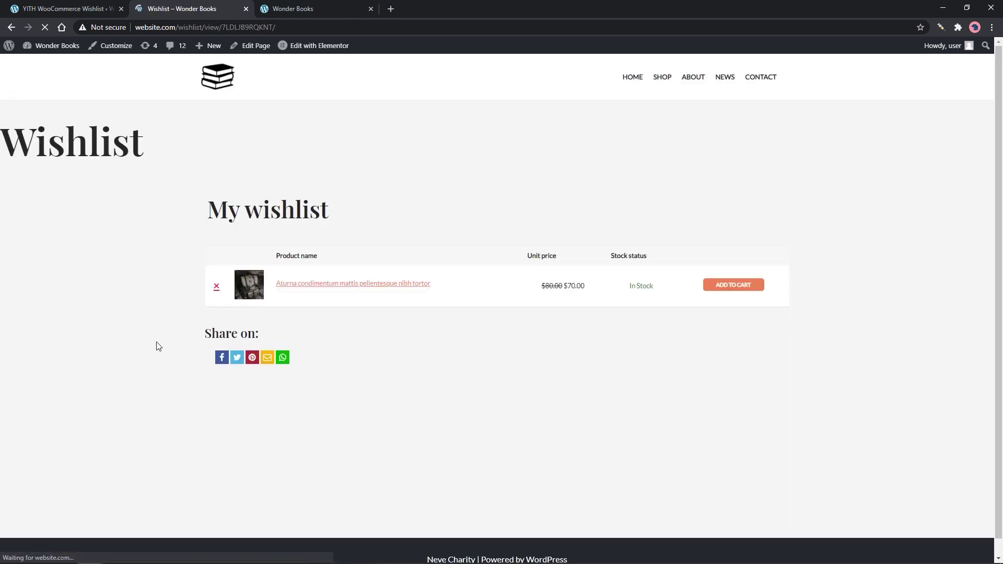
Edit the Wishlist page with Elementor, set its page layout to Elementor Full Width, and update the page
mouse_move(306, 47)
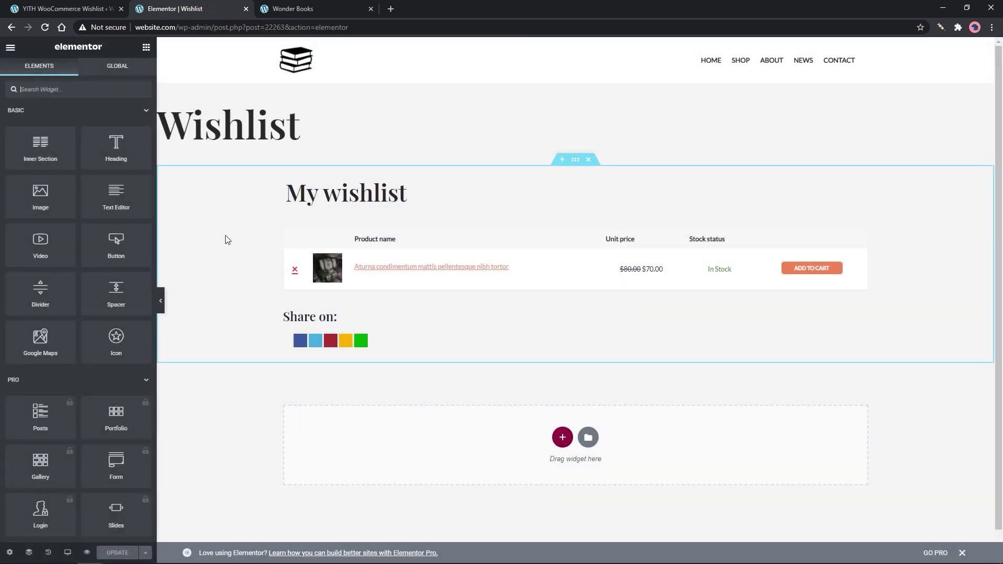
left_click(9, 552)
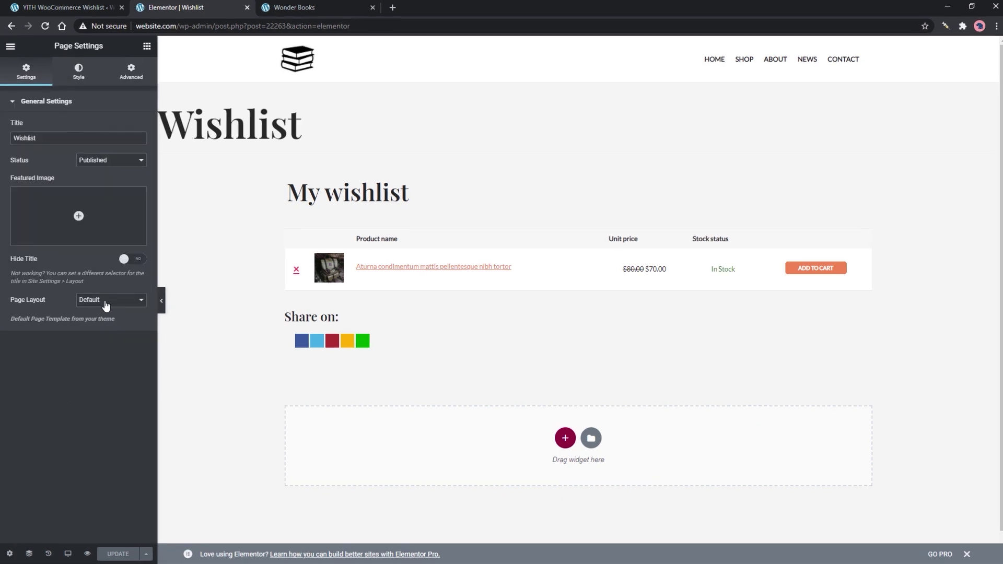
left_click(107, 300)
left_click(141, 341)
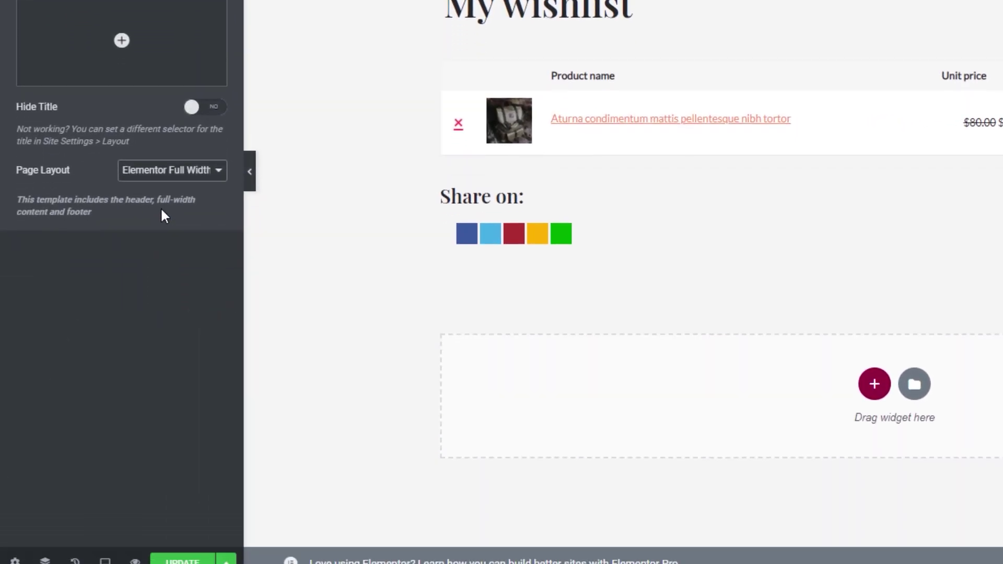
left_click(172, 546)
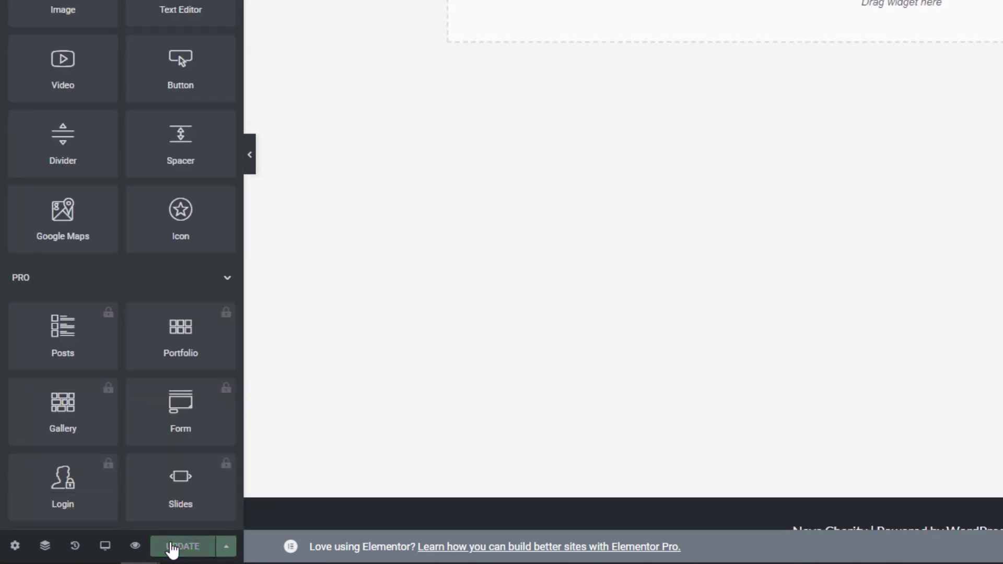
Preview the updated Wishlist page and go to the Shop page to check the product listing
left_click(135, 545)
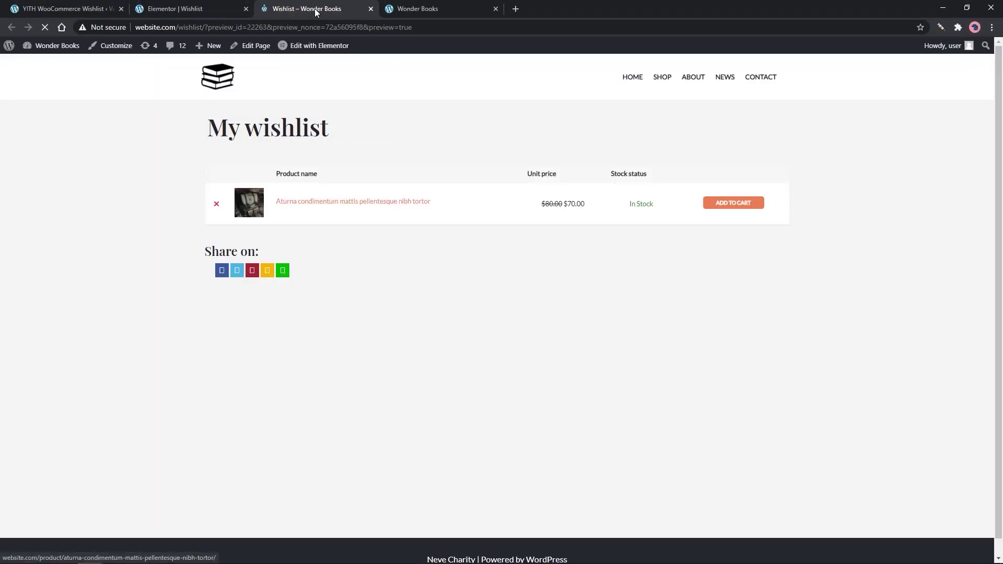
left_click(660, 79)
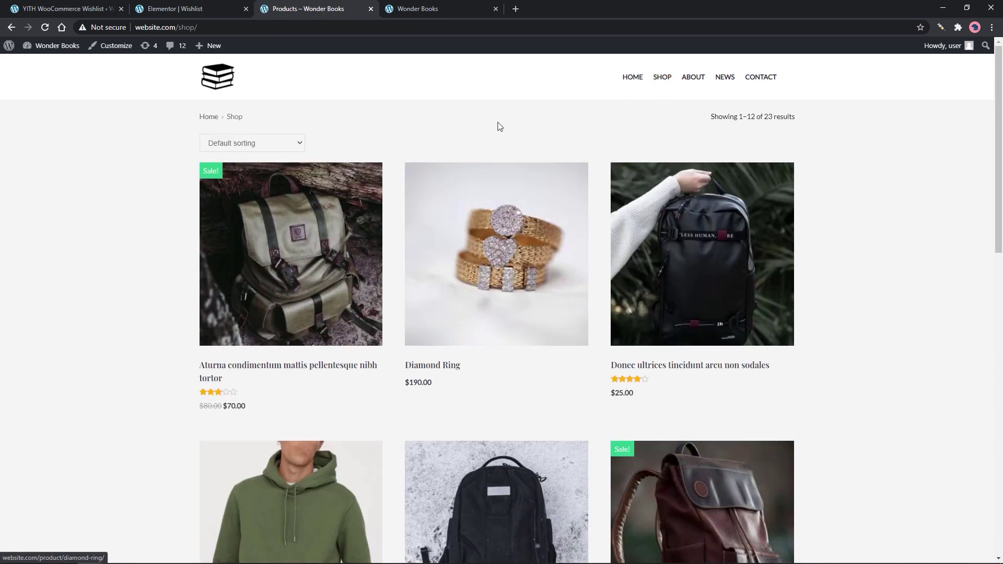
Enable Show "Add to wishlist" in loop in the plugin's Add to Wishlist options
left_click(104, 6)
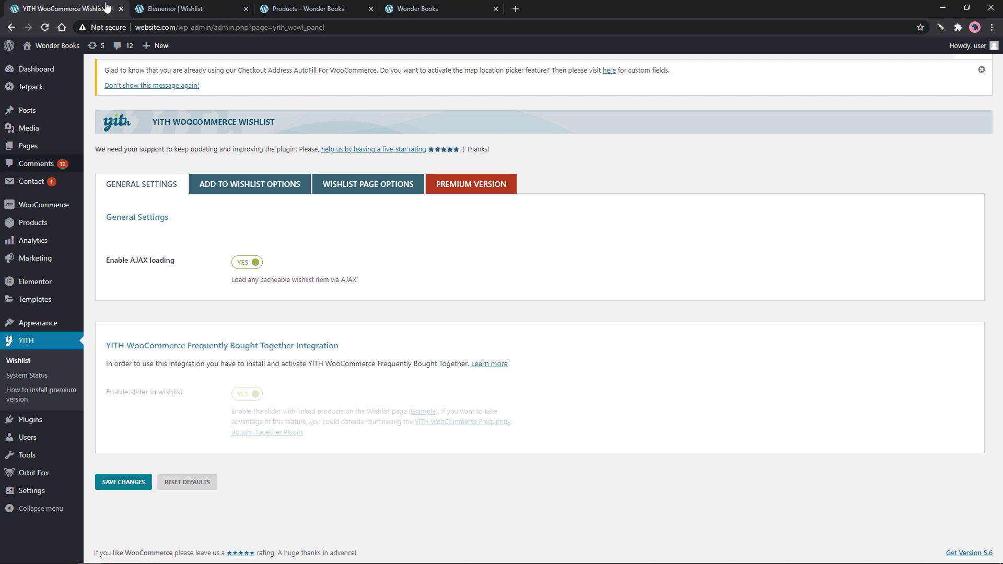
left_click(261, 197)
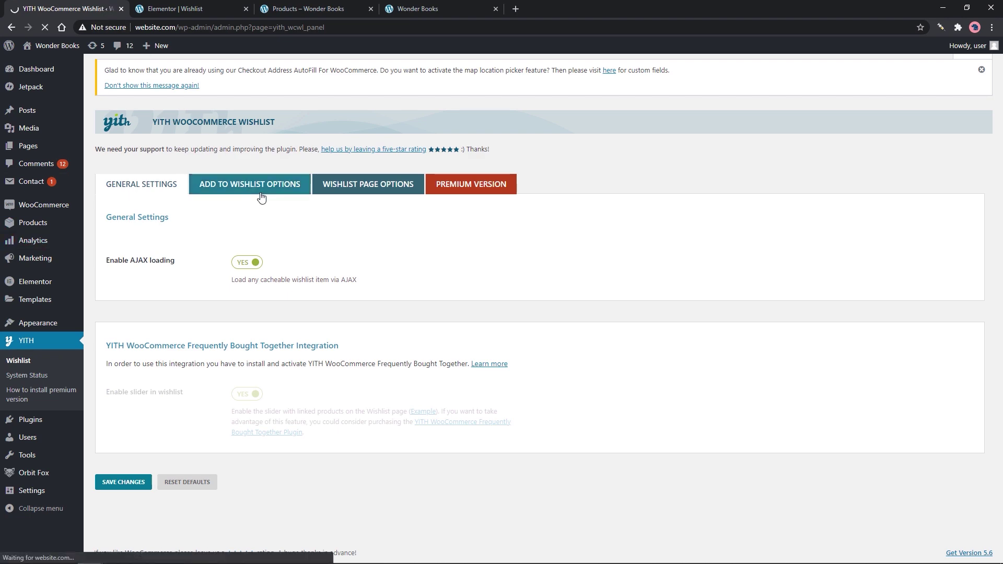
scroll(208, 215, "down", 1)
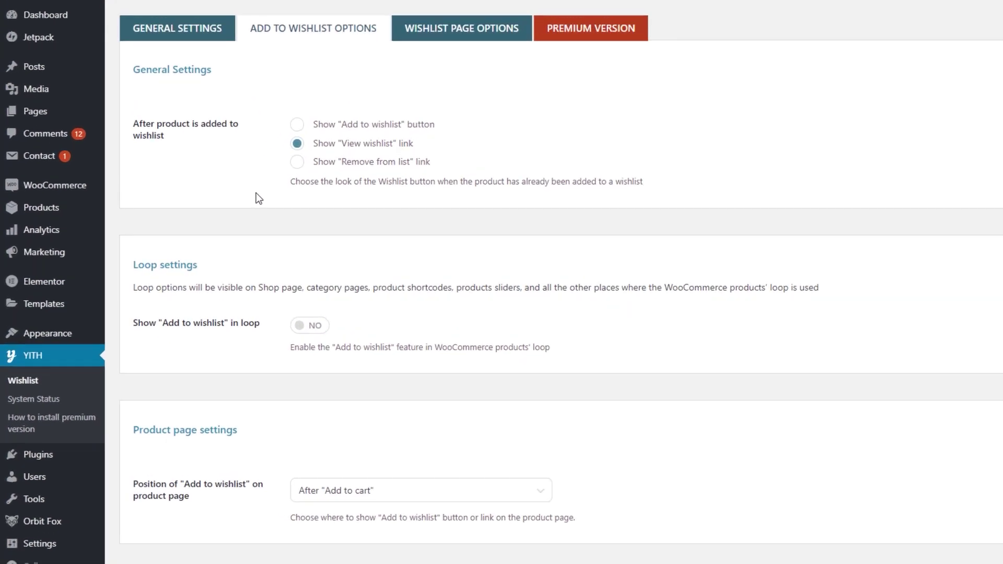
scroll(249, 198, "down", 3)
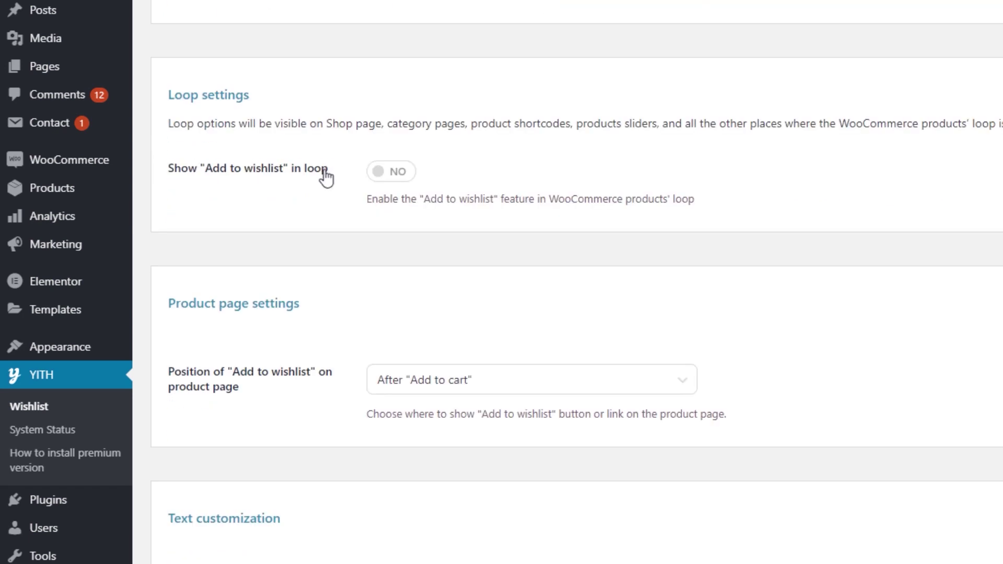
left_click(398, 174)
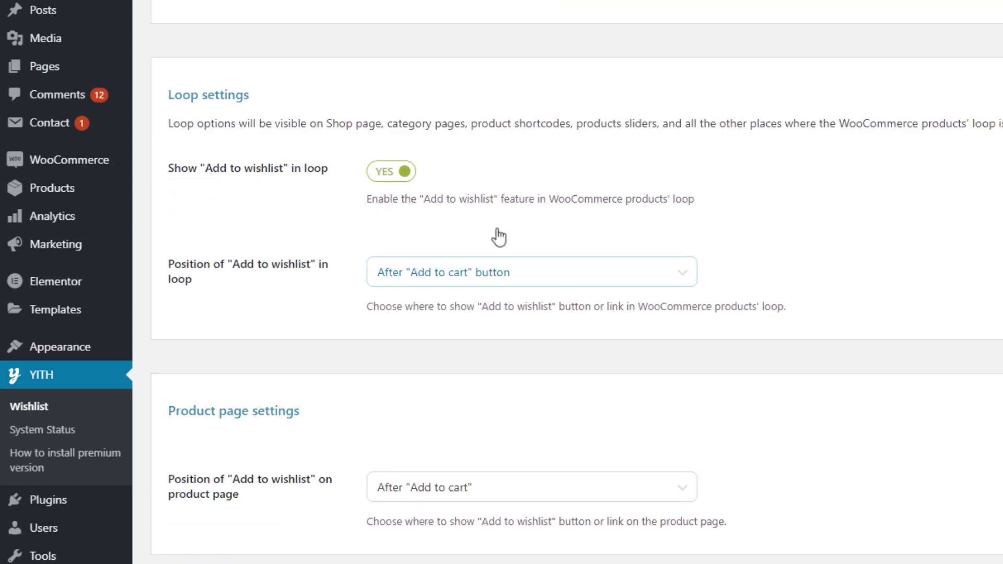
Choose After "Add to cart" button as the "Add to wishlist" position in the loop and save the changes
left_click(582, 276)
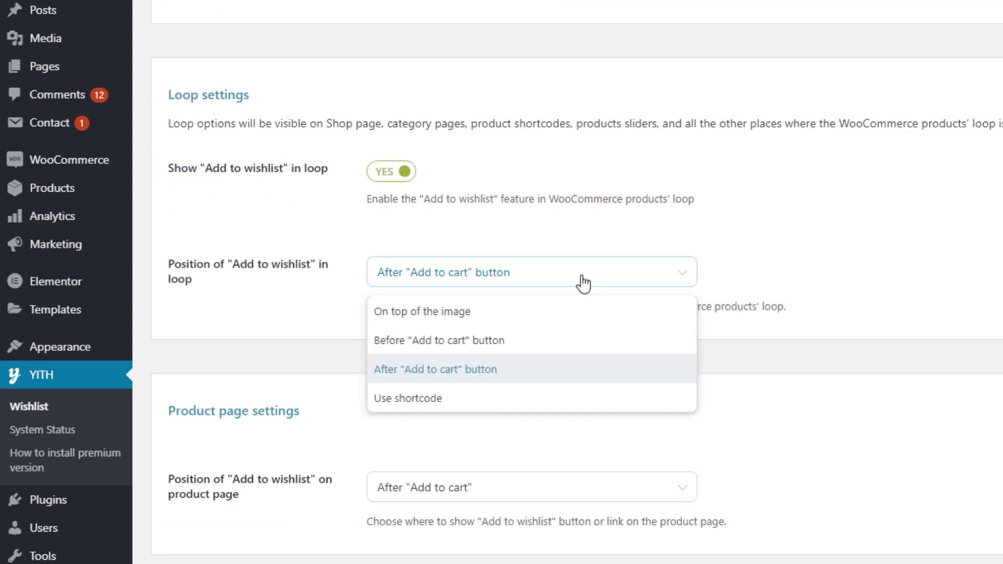
key("Down")
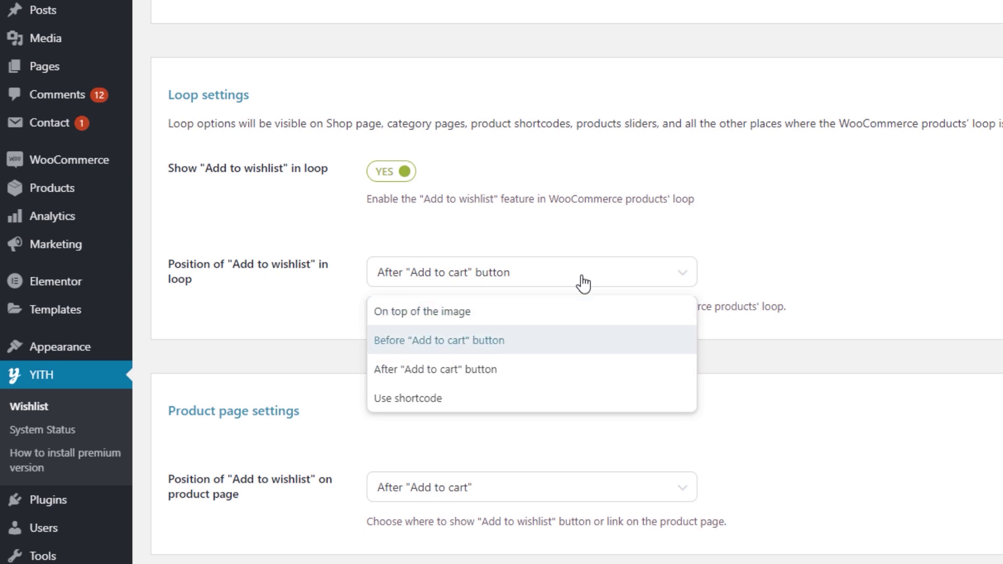
left_click(546, 370)
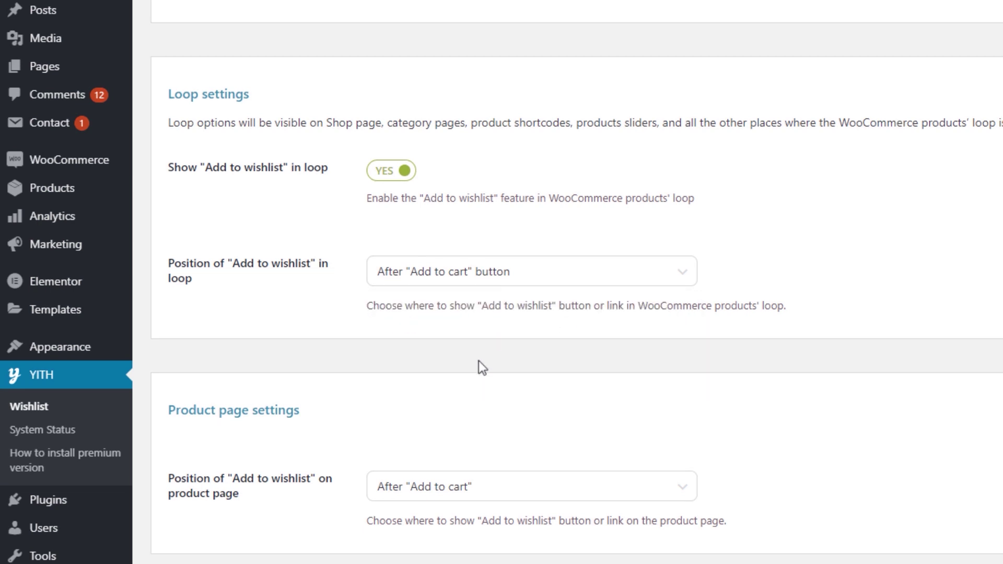
scroll(485, 360, "down", 8)
scroll(329, 365, "down", 15)
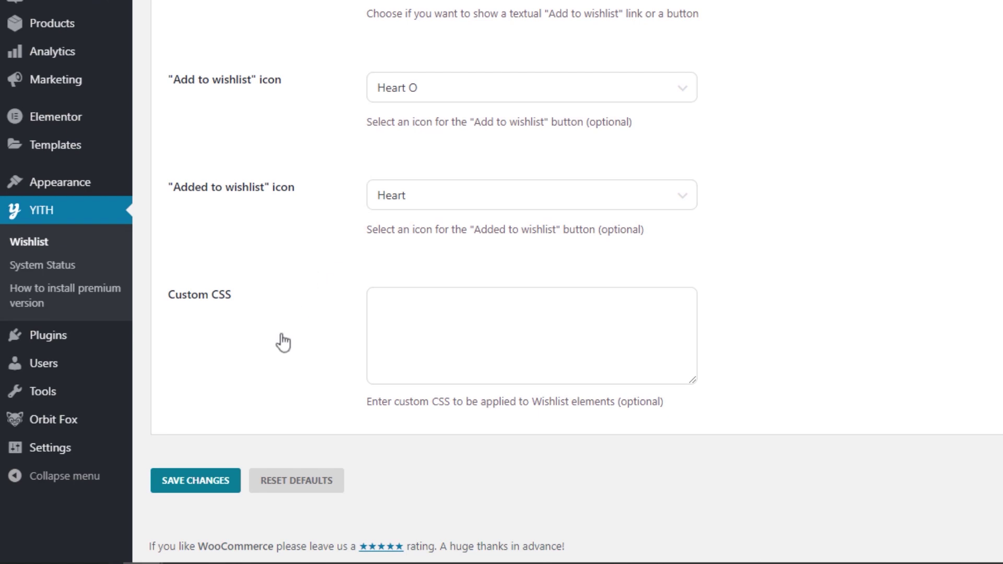
left_click(184, 500)
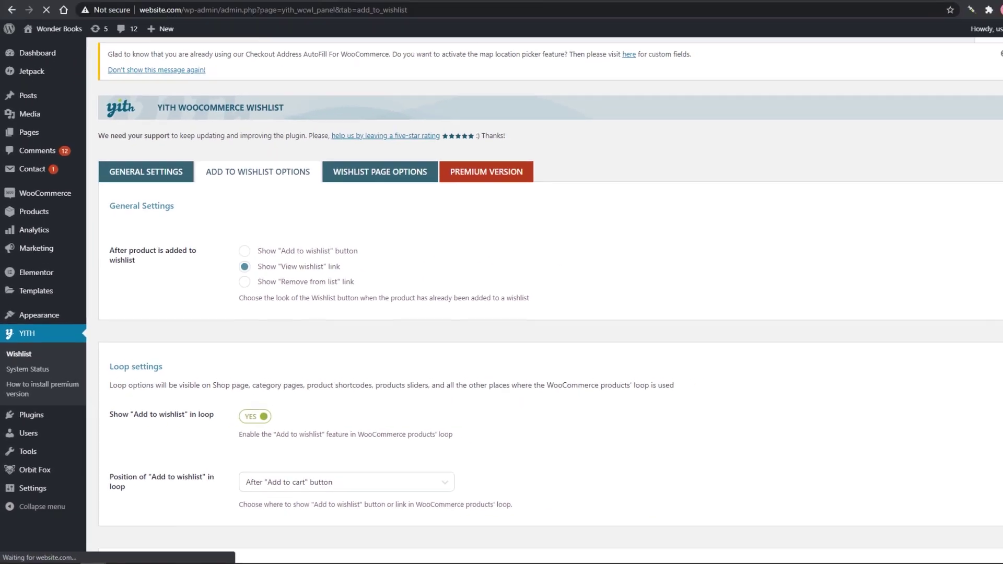
Reload the Shop page, add the Diamond Ring to the wishlist from the product listing, and browse the wishlist
left_click(316, 5)
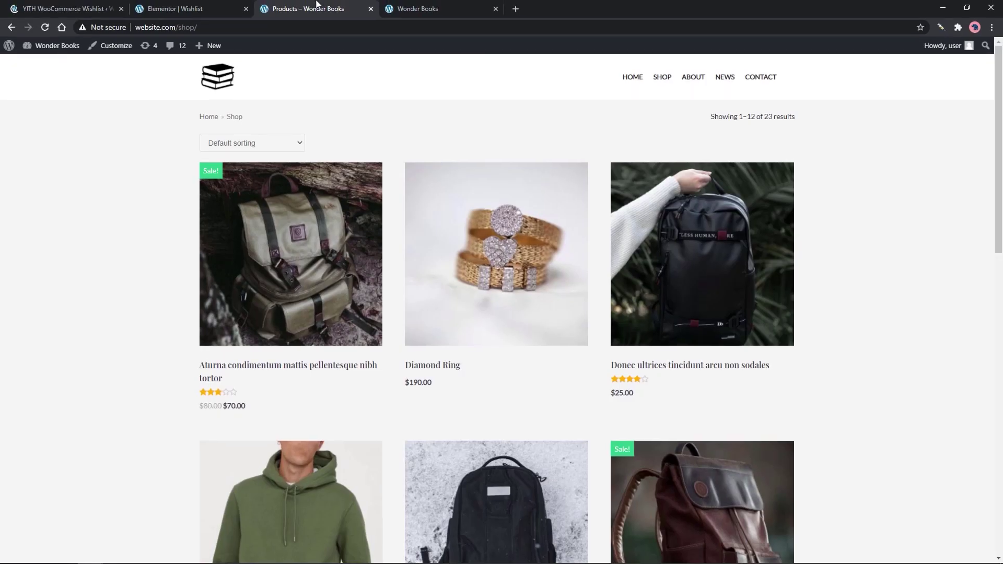
left_click(45, 27)
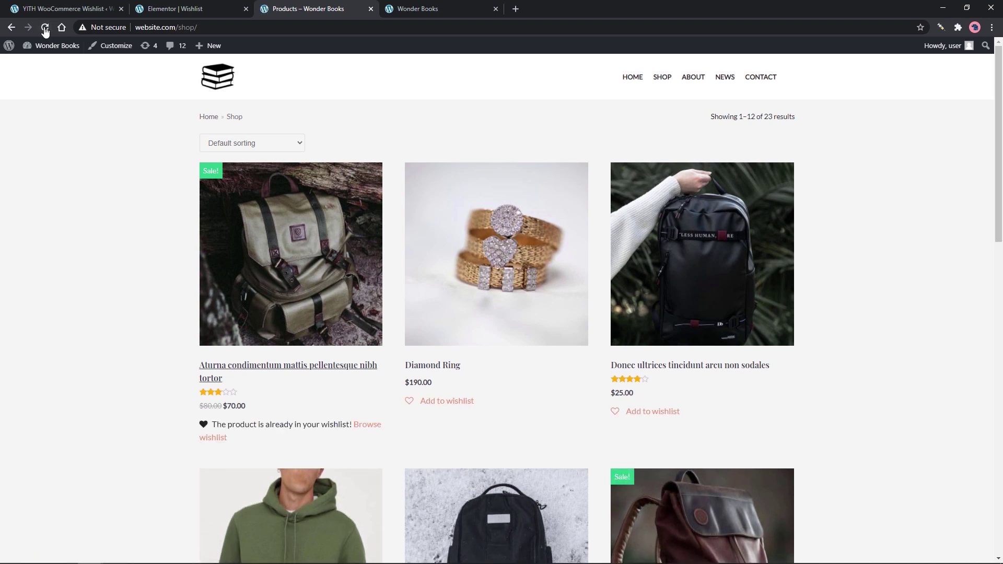
left_click(452, 402)
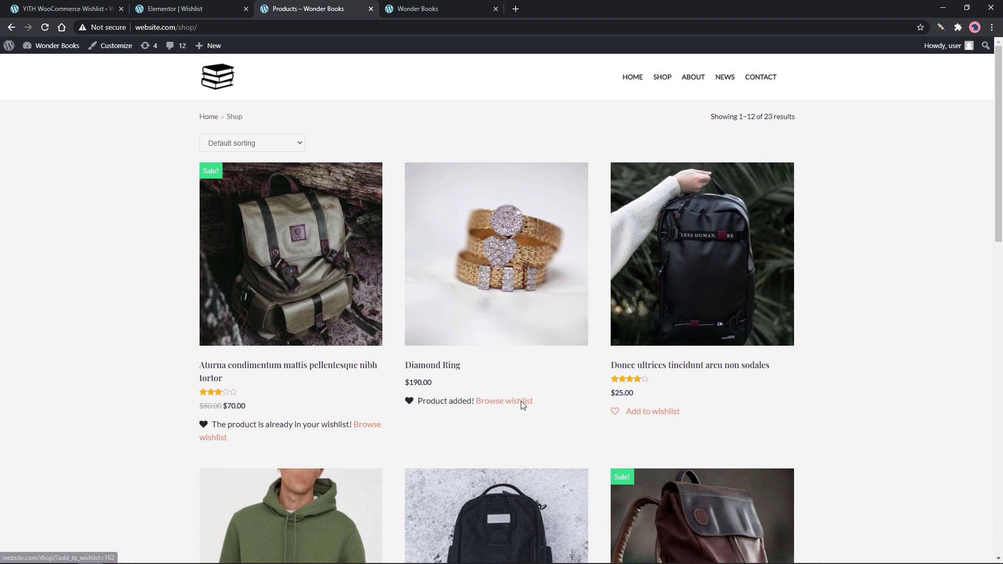
left_click(521, 402)
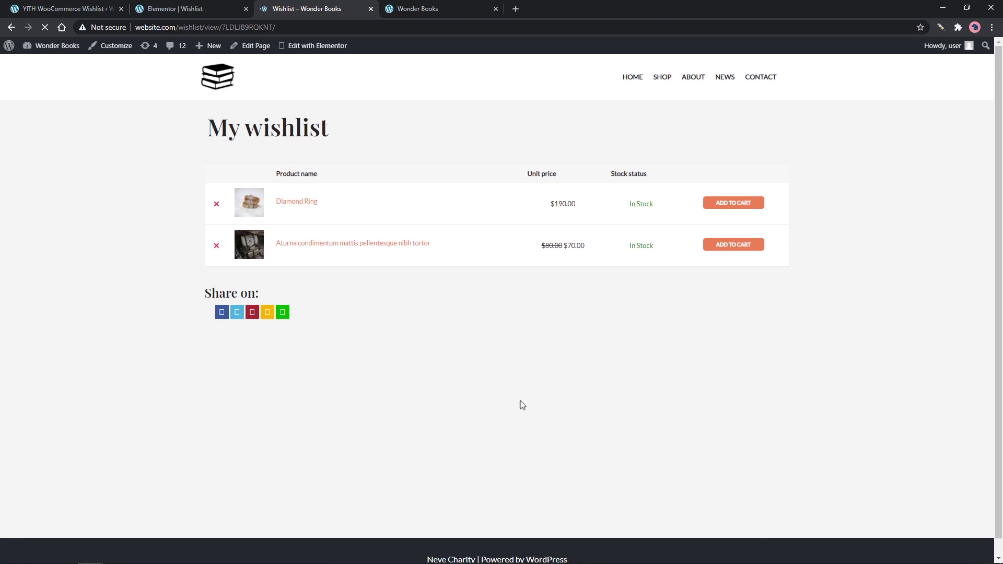
Set the "Add to wishlist" position in the loop to On top of the image and save the plugin options
left_click(61, 6)
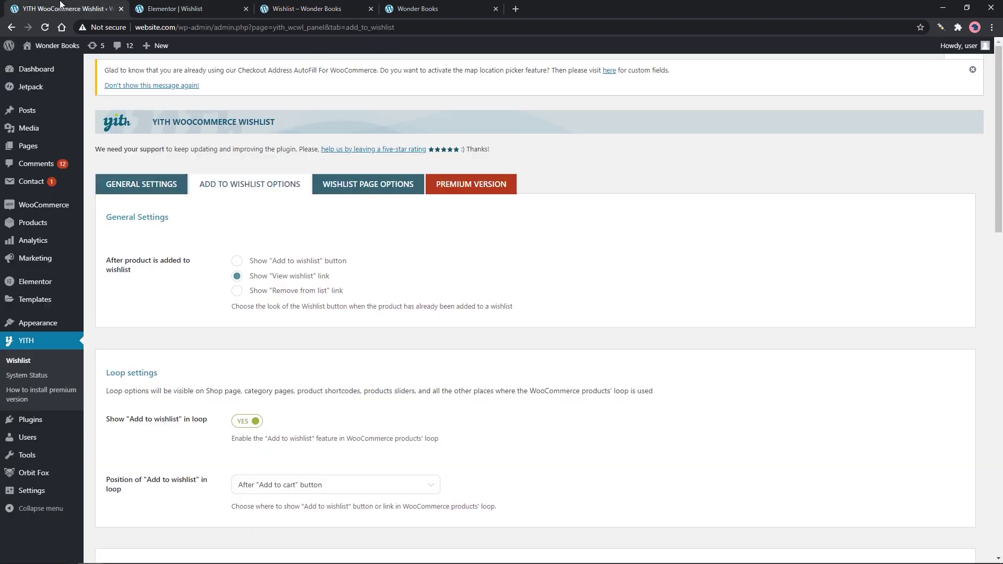
scroll(130, 63, "down", 4)
left_click(428, 278)
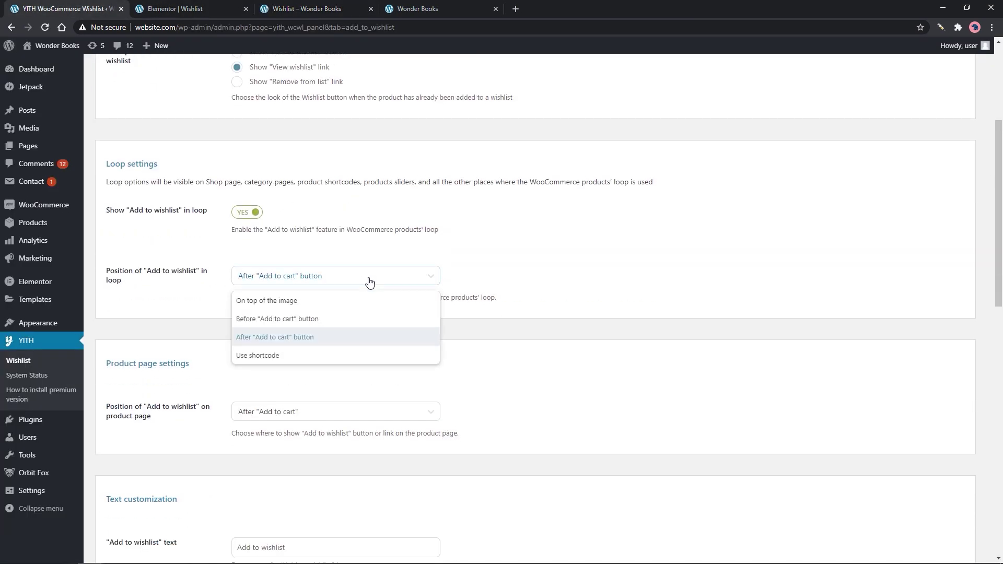
left_click(349, 305)
scroll(349, 305, "down", 12)
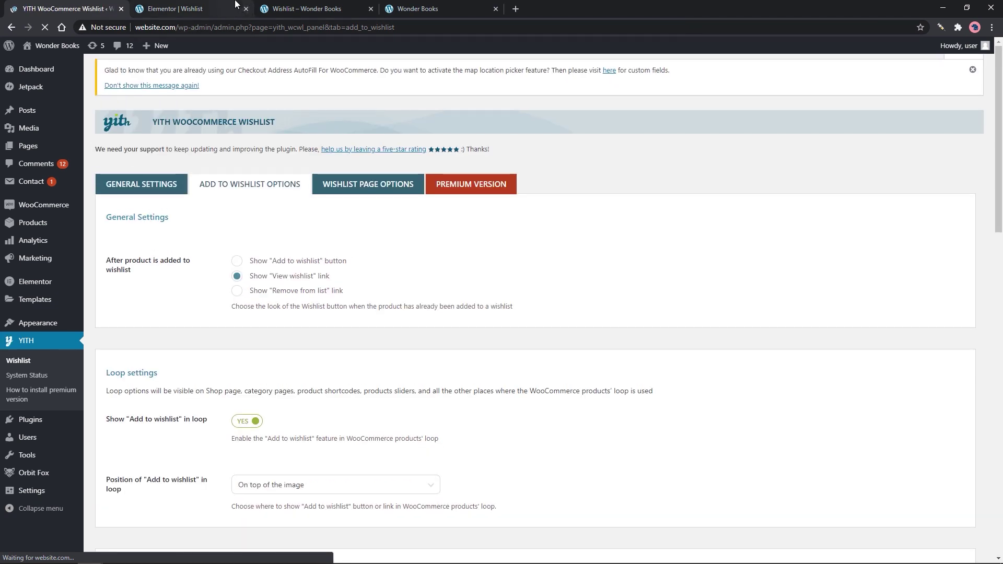
Return to the site's Shop page to check where the wishlist icons sit on the products
left_click(236, 5)
left_click(323, 8)
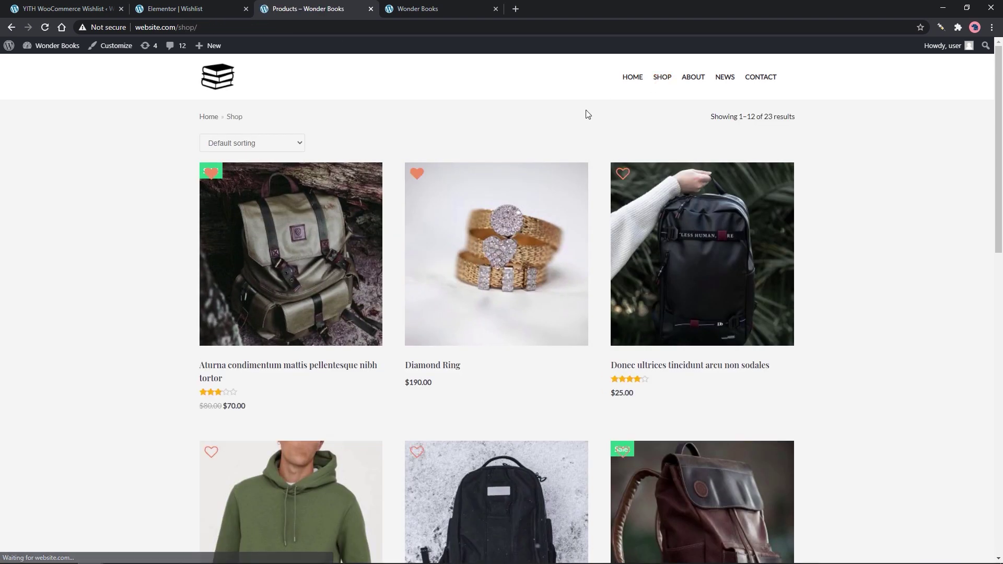
Add the Earthy Hoodie and the Eleifend backpack beside it to the wishlist from the Shop page listing
scroll(640, 220, "down", 5)
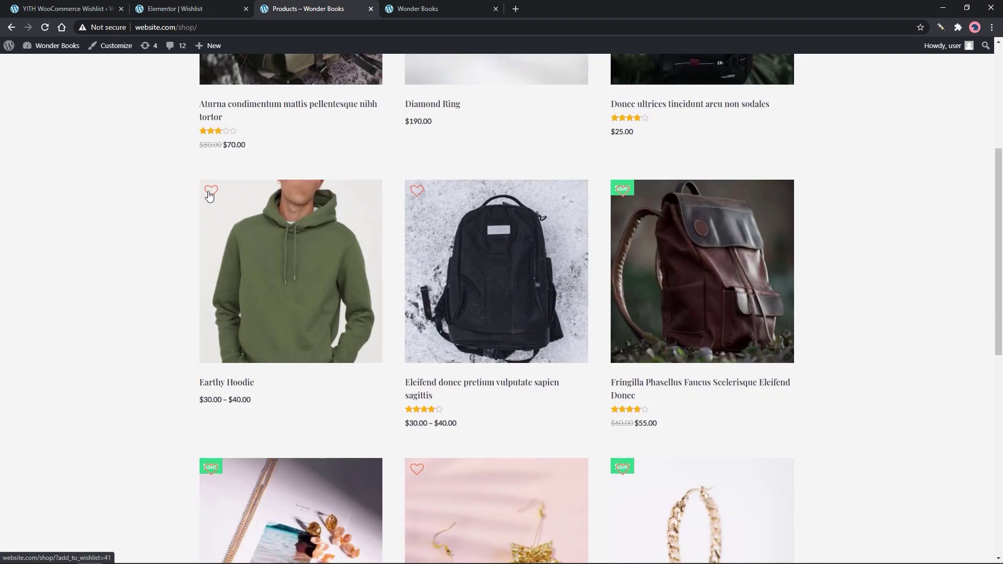
left_click(209, 194)
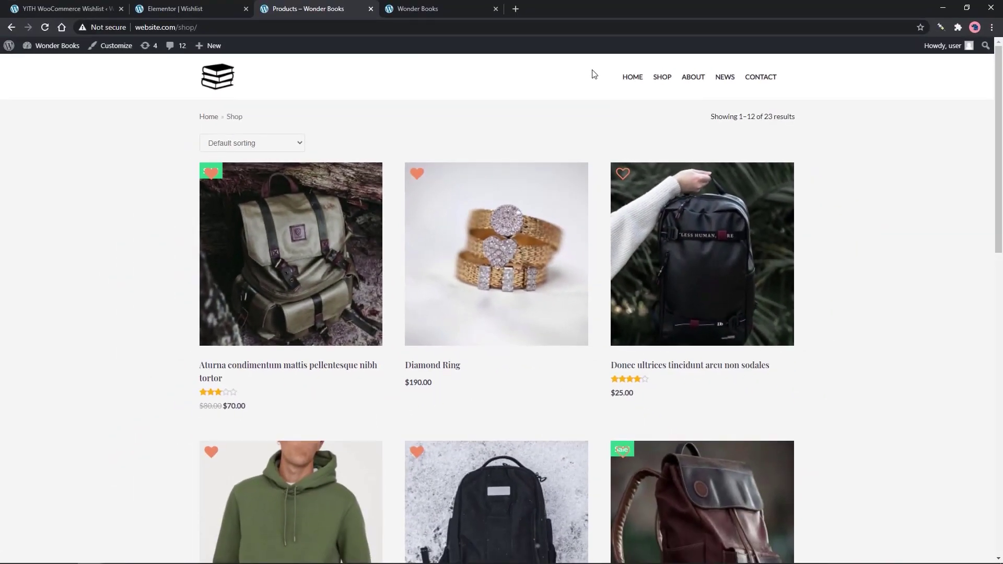
Add the Wishlist page to the shop-main-menu, place it between News and Contact, and save the menu
left_click(94, 4)
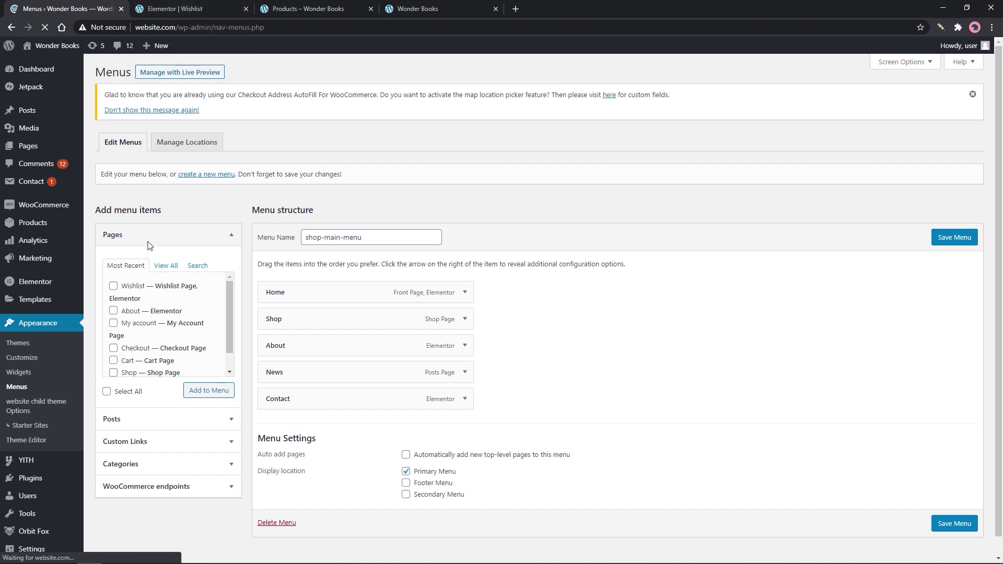
left_click(137, 286)
left_click(209, 391)
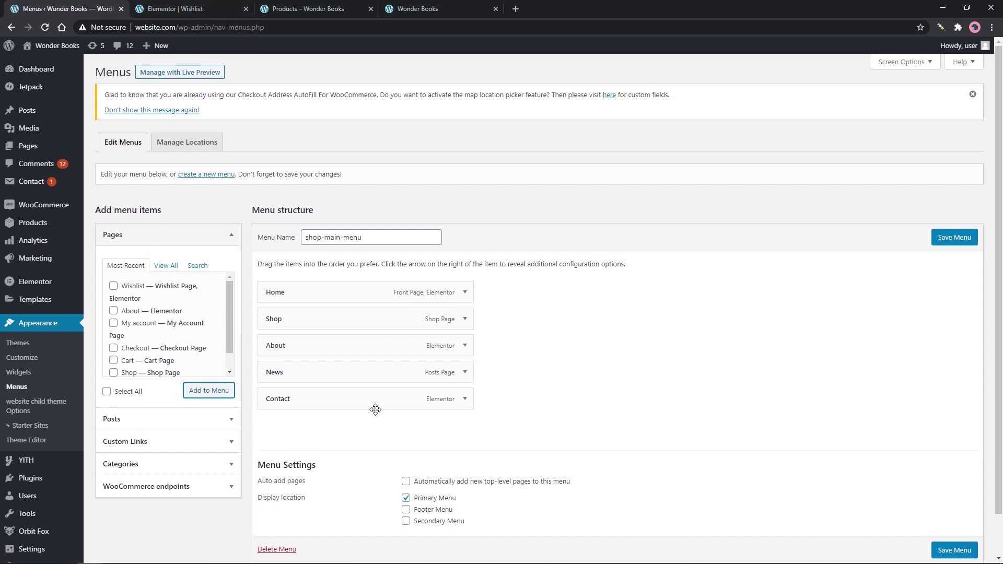
left_click_drag(362, 431, 349, 407)
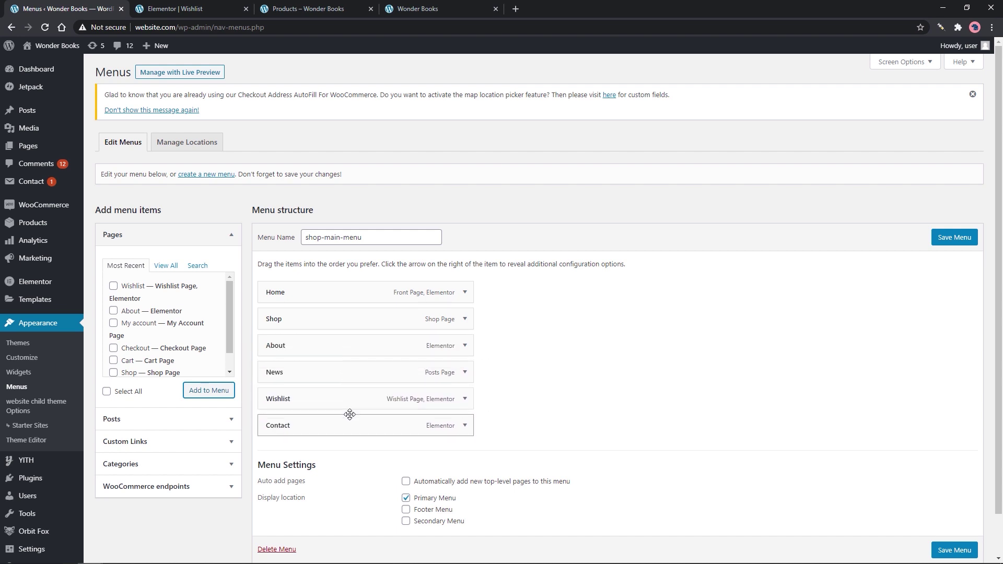
left_click(949, 238)
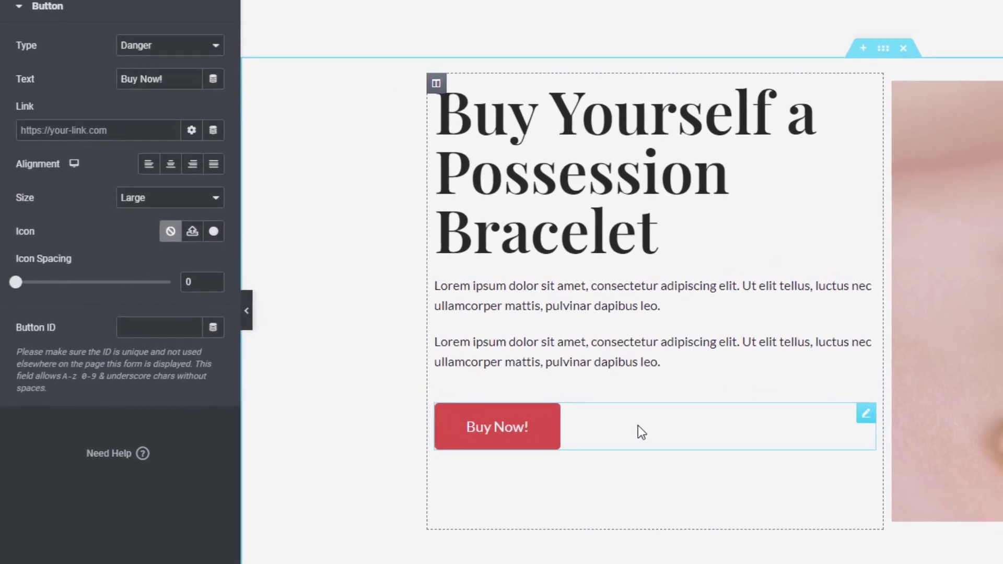
Link the Possession Bracelet section's Buy Now! button to /?add-to-cart=21868, copying the product ID from the product list, and update the page
left_click(105, 128)
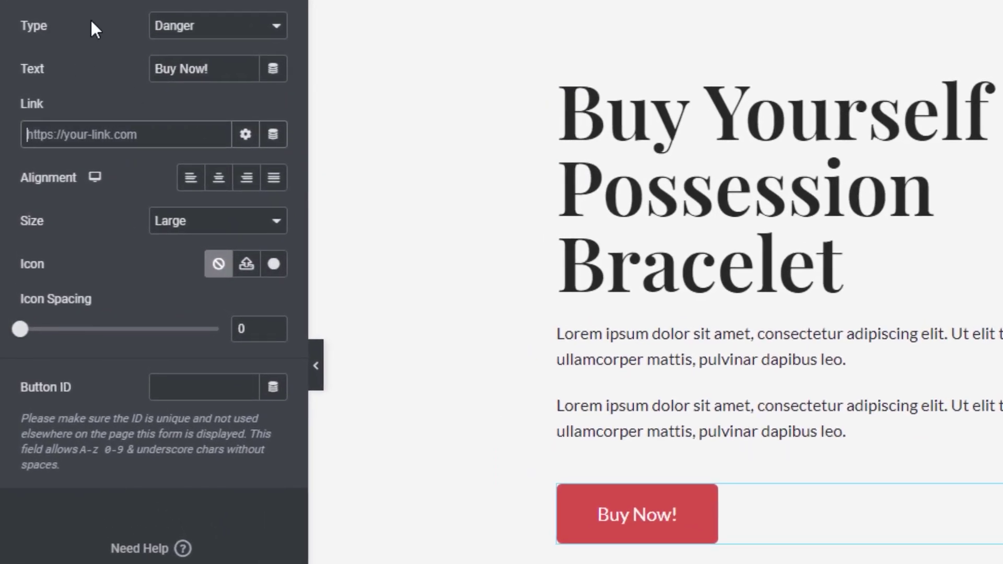
type("/?")
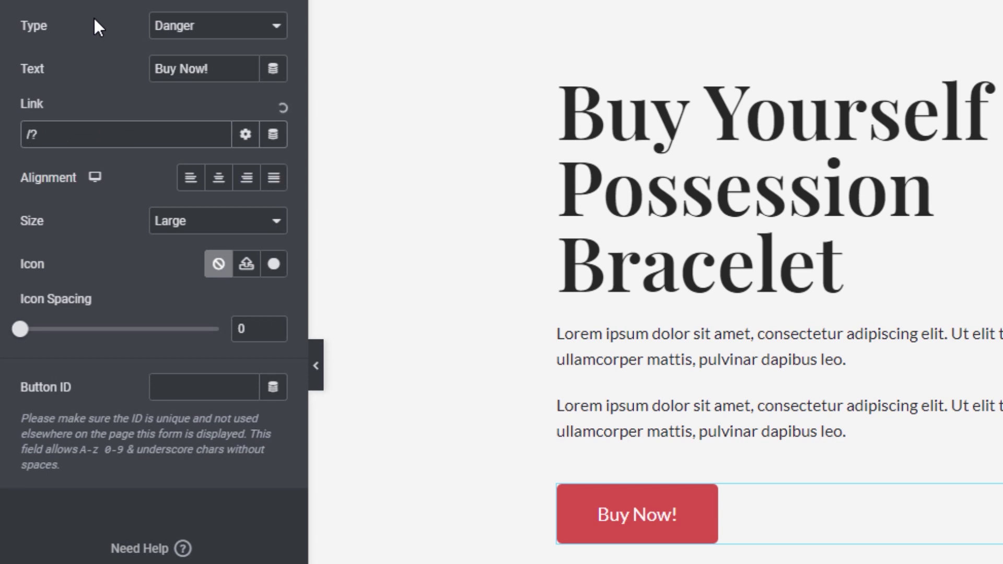
type("add-to-cart=")
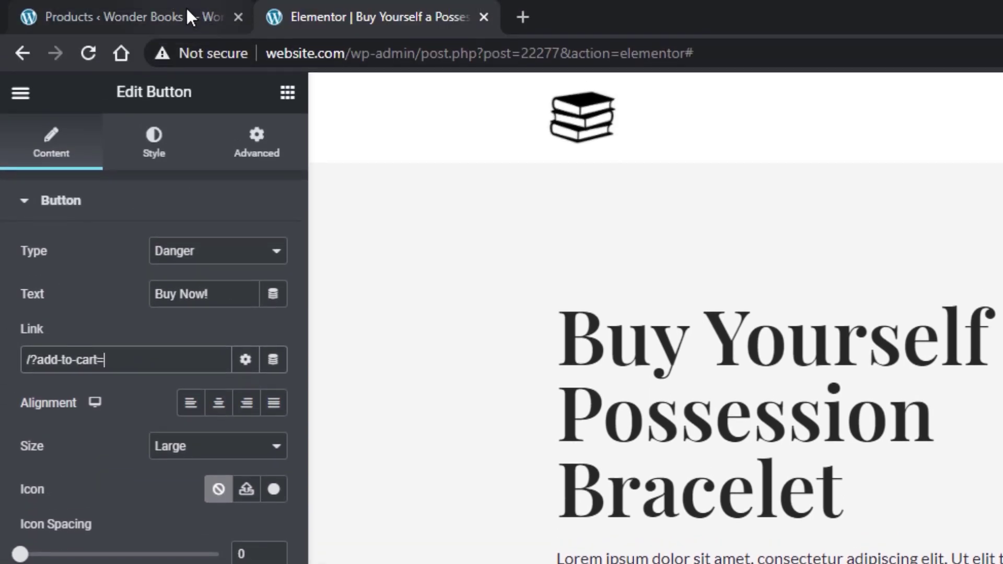
left_click(186, 11)
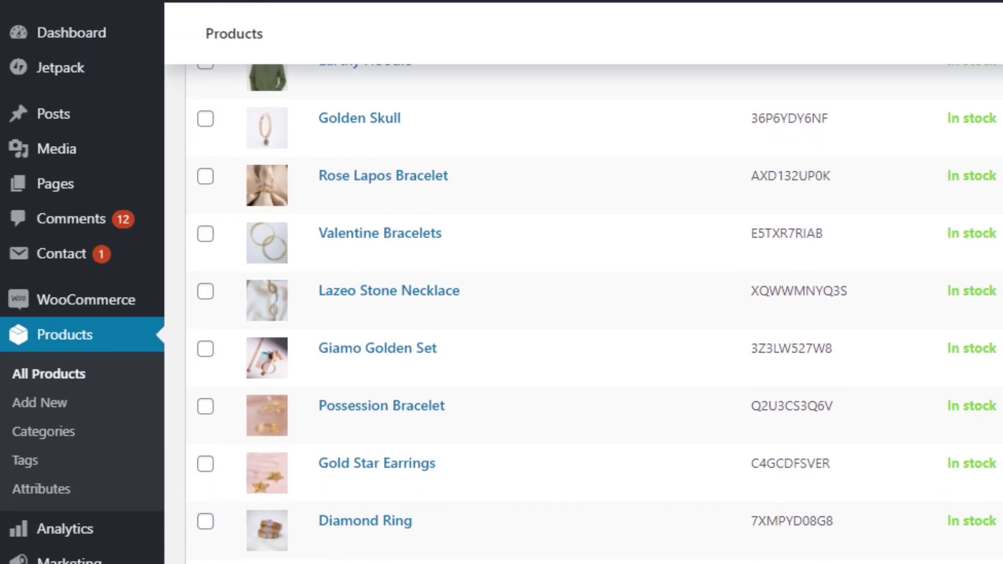
scroll(700, 323, "up", 5)
scroll(699, 327, "down", 7)
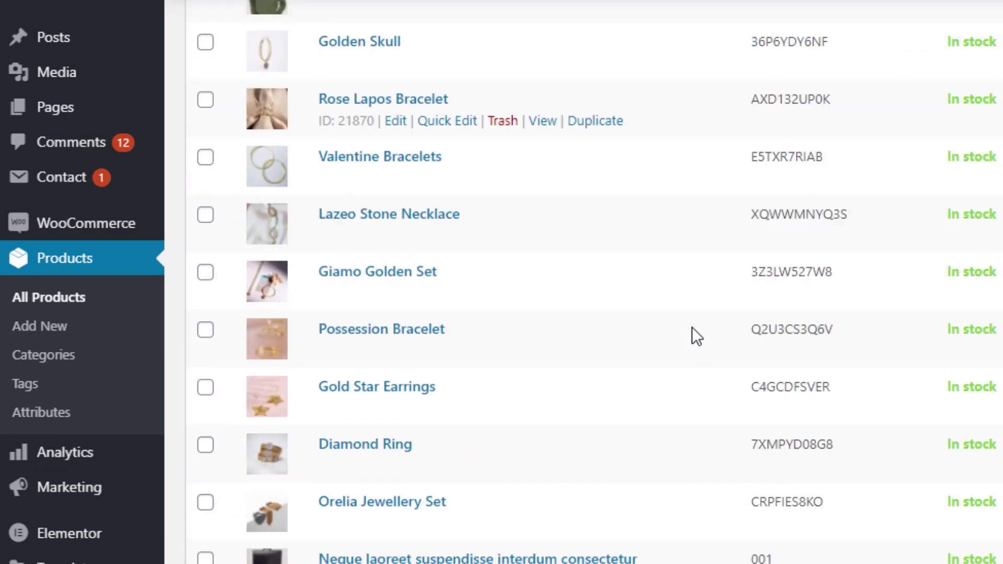
double_click(363, 247)
right_click(363, 247)
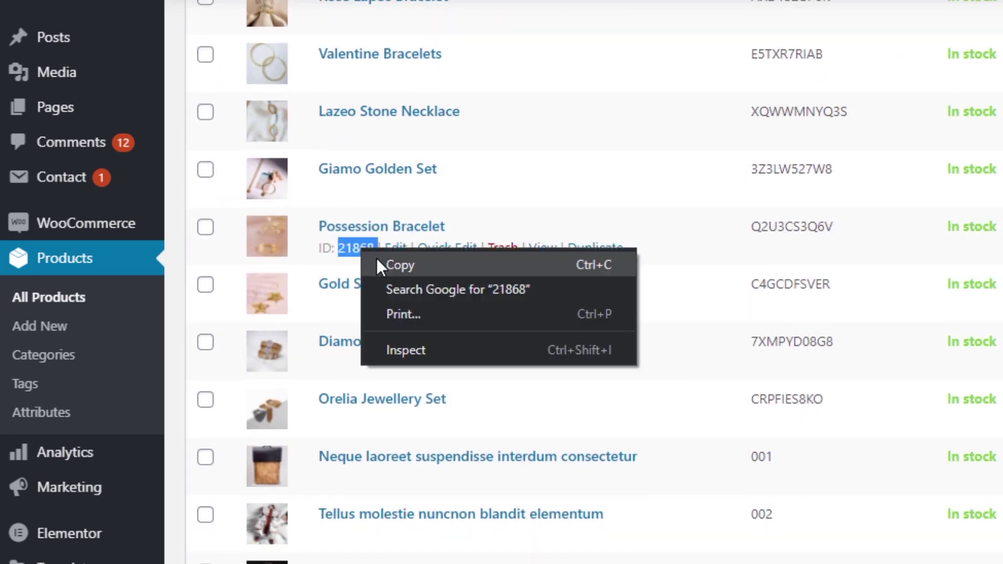
left_click(412, 265)
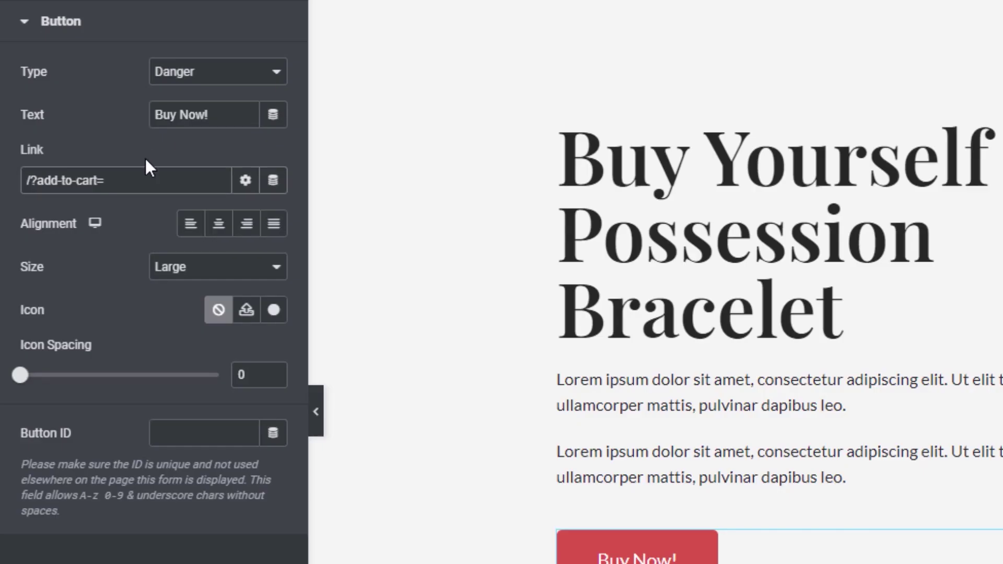
key("ctrl+v")
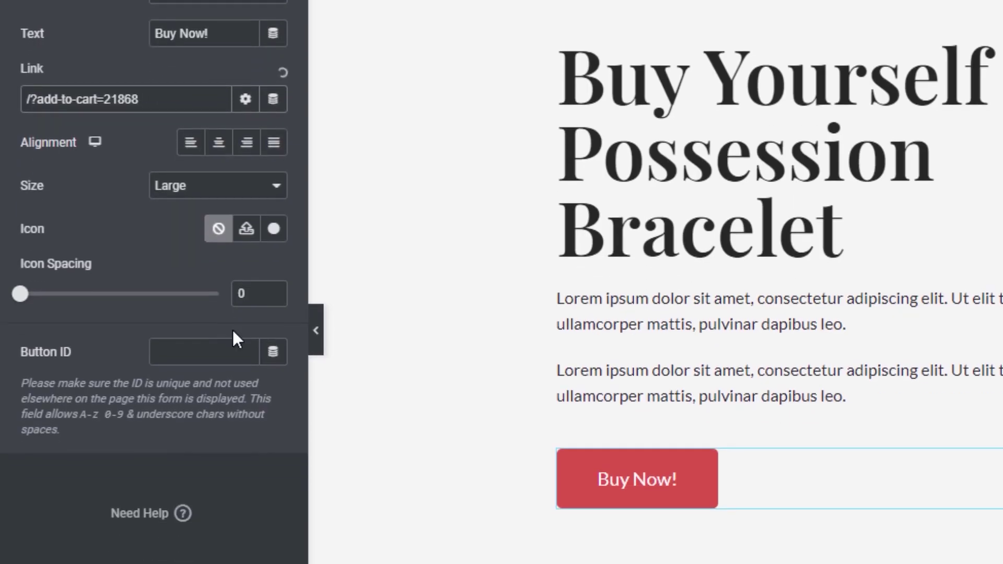
left_click(232, 529)
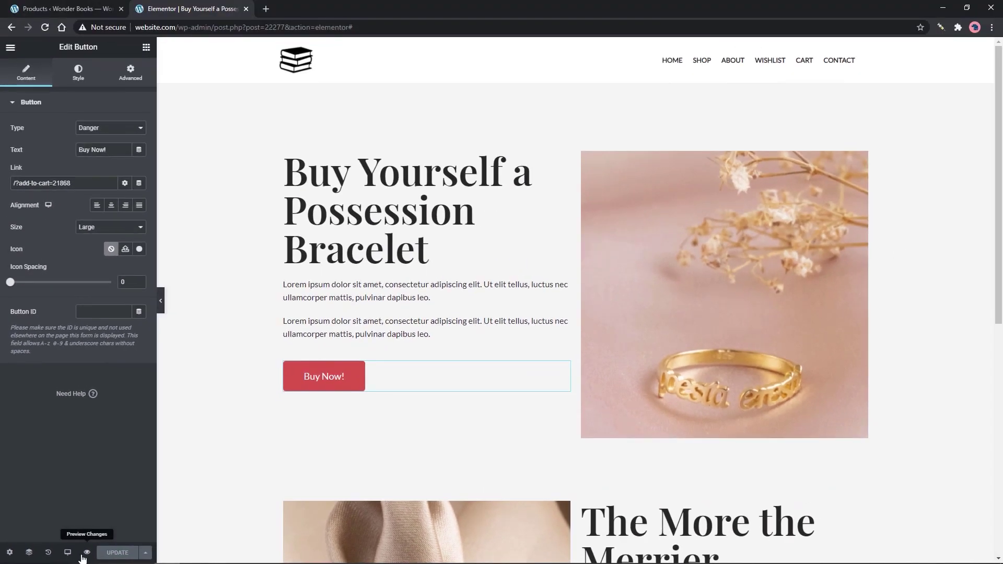
Preview the landing page, test its Buy Now! button, and open the cart to check the added product
left_click(98, 550)
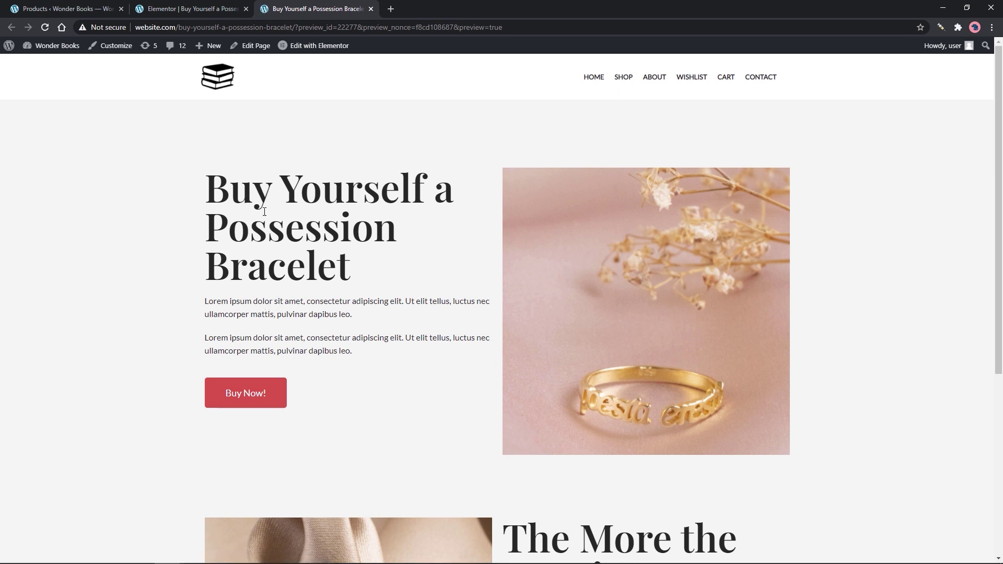
left_click(276, 395)
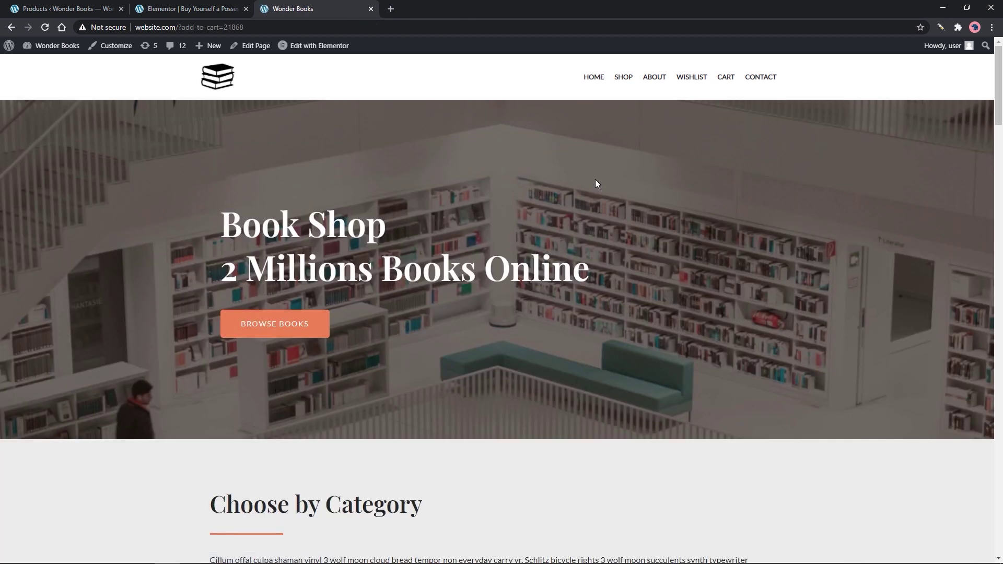
left_click(725, 78)
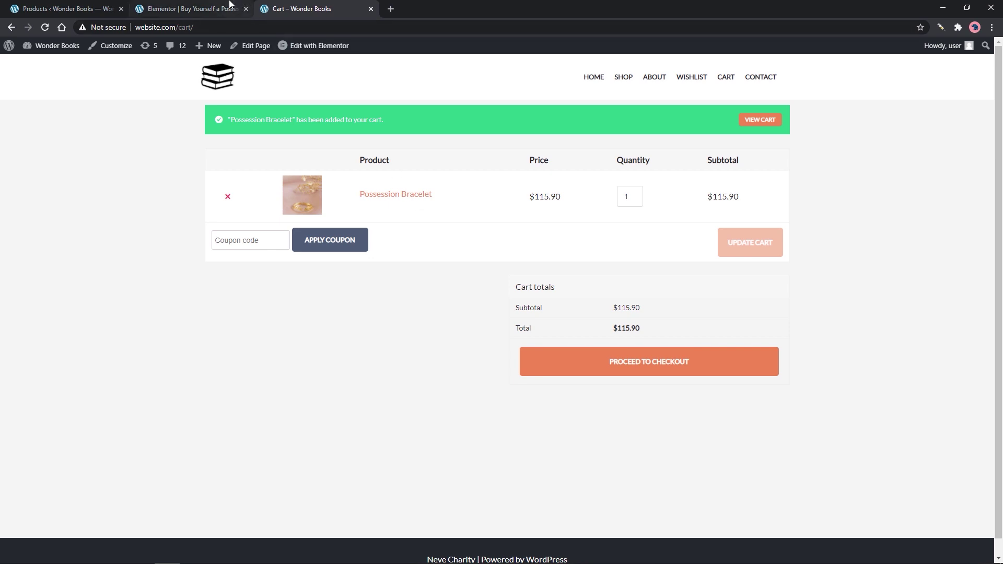
Change the Buy Now! button's link to /cart/?add-to-cart=21868 and update the page
left_click(198, 9)
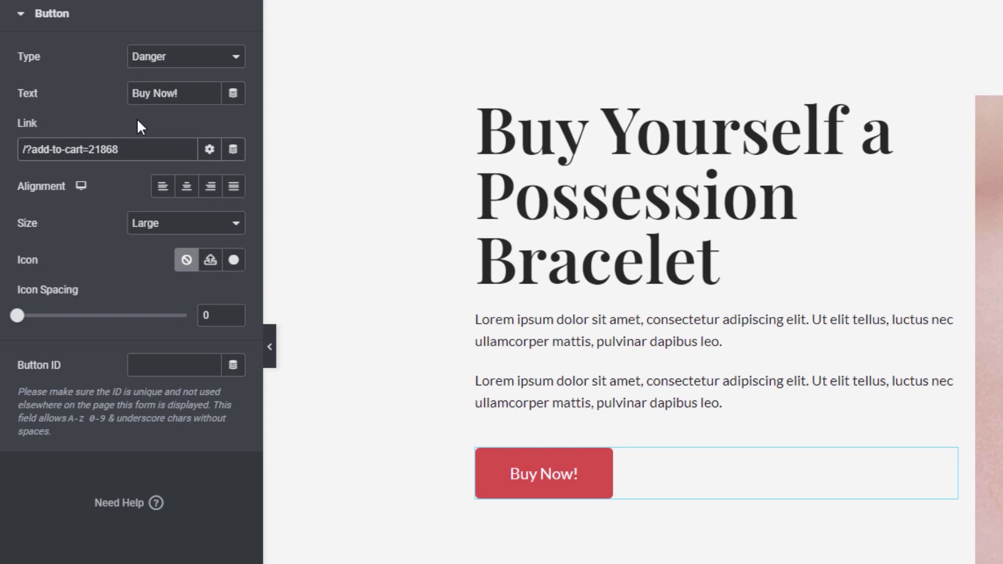
type("carty/")
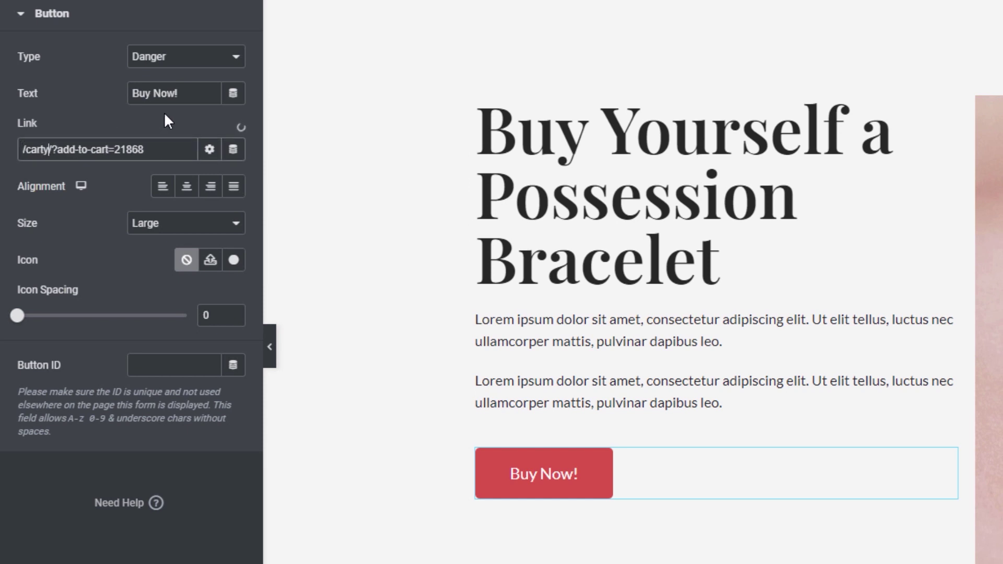
key("BackSpace")
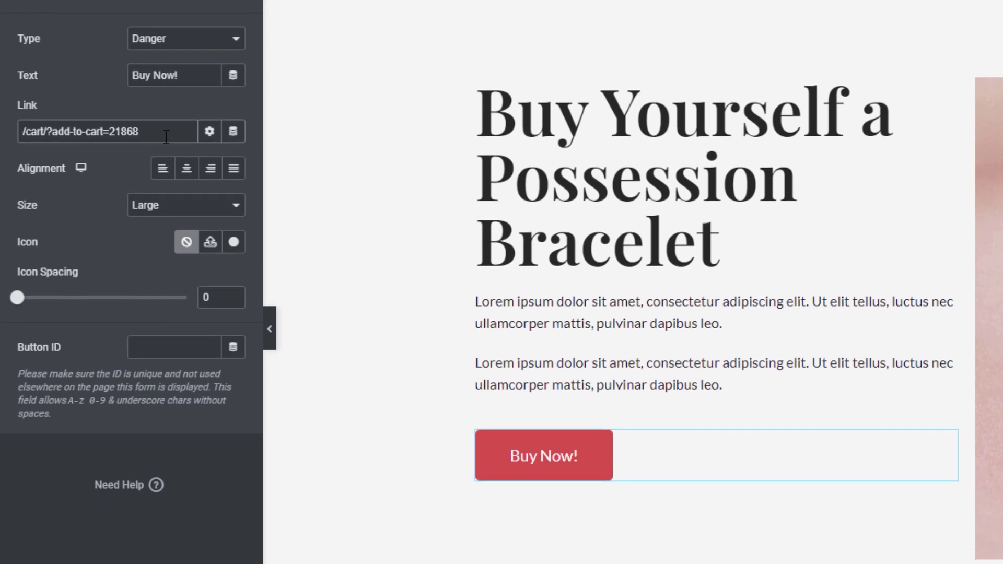
left_click(179, 549)
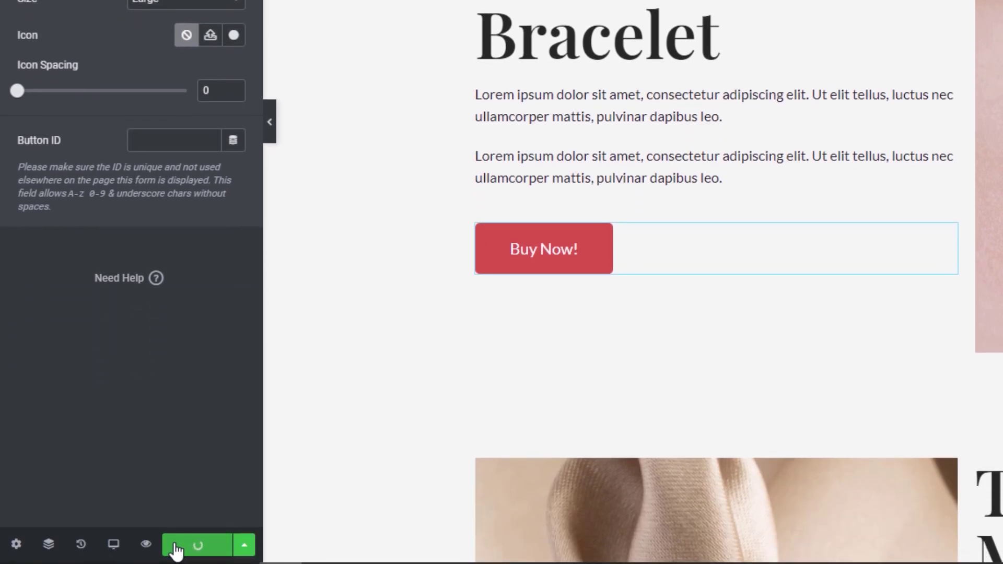
Preview the updated page, close the duplicate preview, and test whether the Buy Now! button leads to the cart
left_click(146, 545)
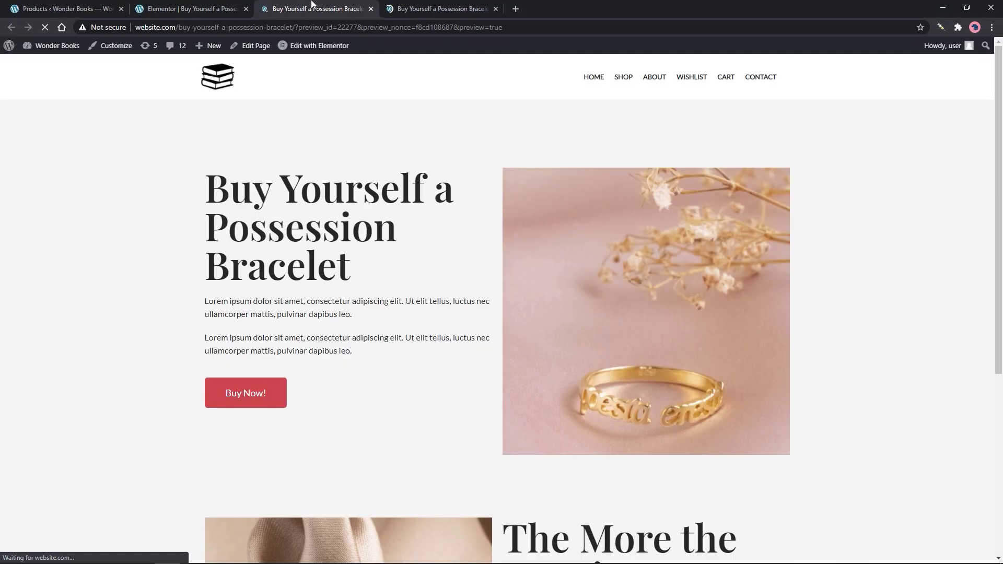
left_click(352, 4)
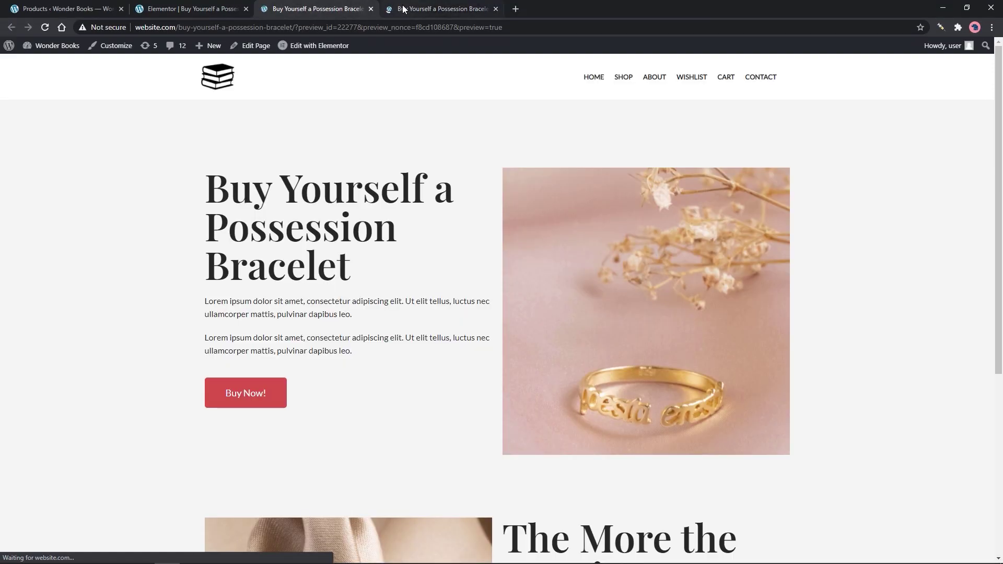
left_click(371, 9)
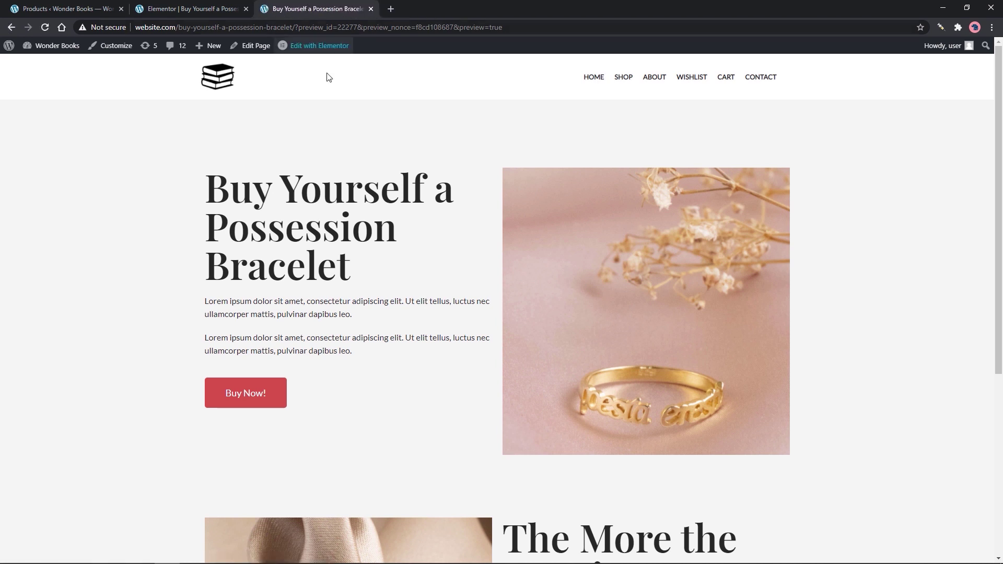
left_click(279, 397)
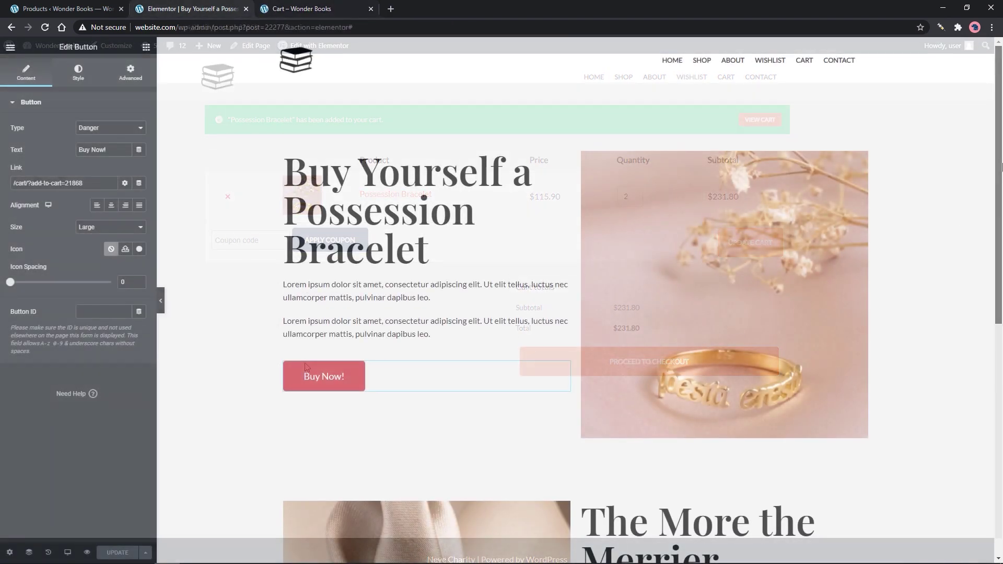
Select the Buy Now! button in the "The More the Merrier" section for editing
scroll(1001, 267, "down", 5)
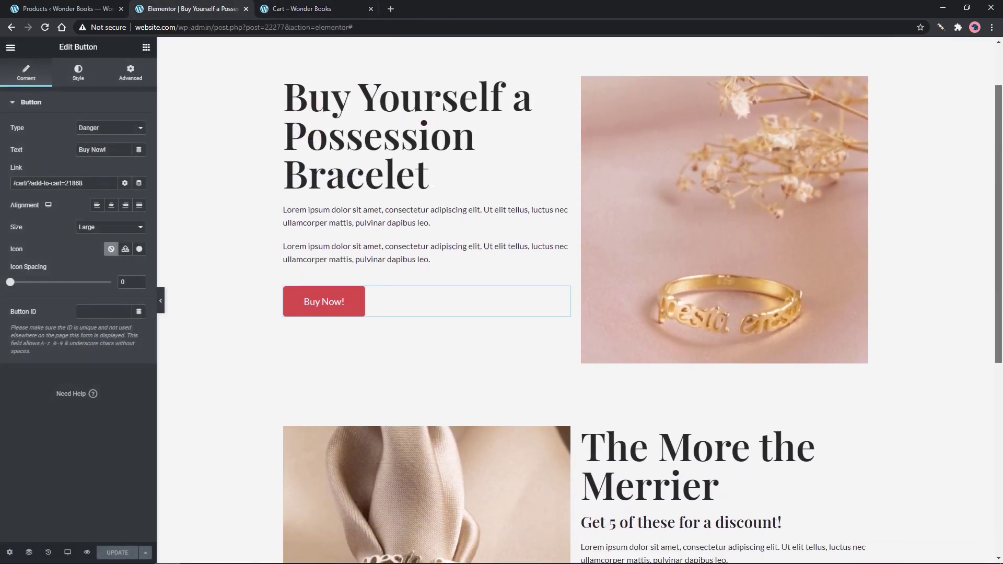
scroll(1001, 267, "down", 4)
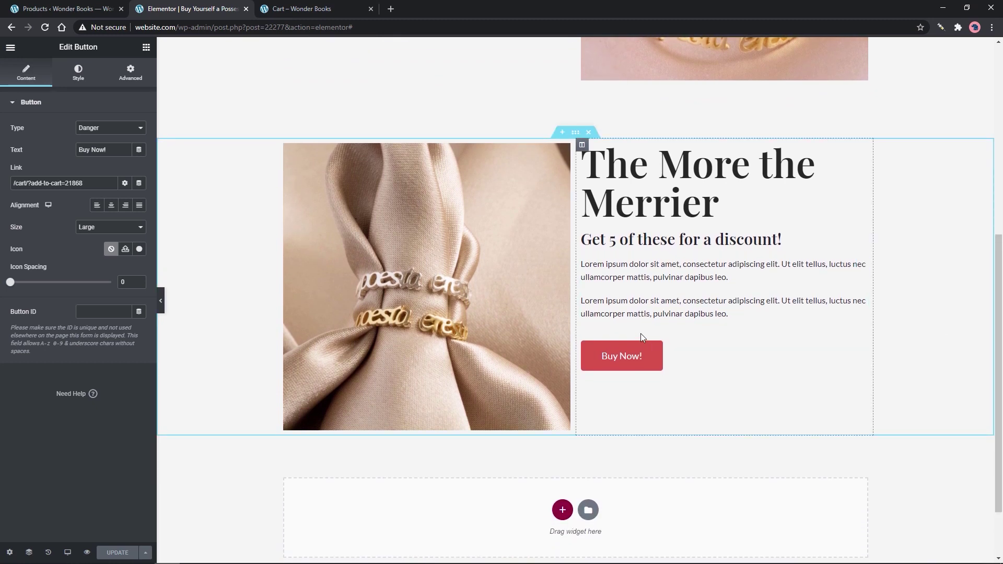
left_click(647, 354)
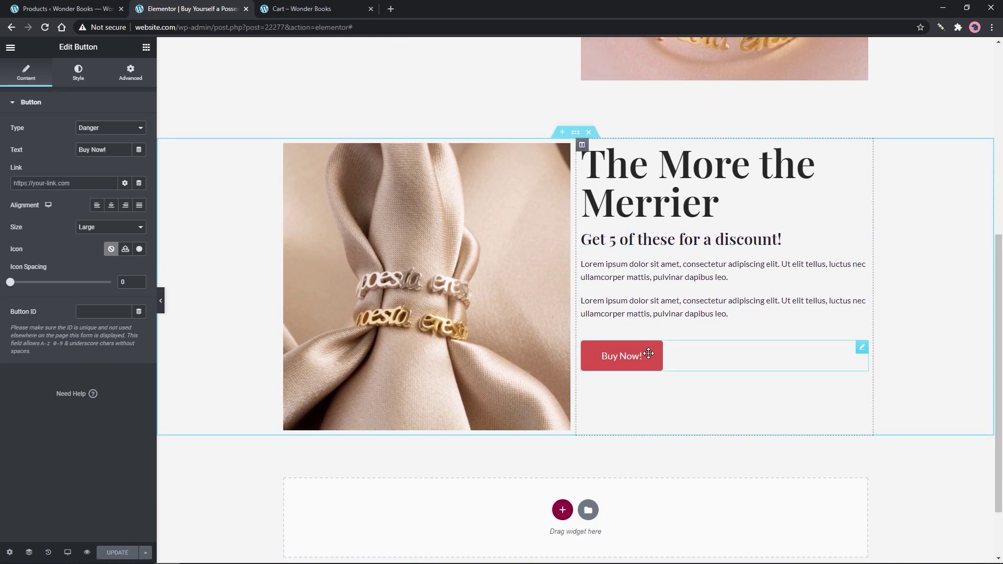
Remove the Possession Bracelet from the cart and return to the Elementor page editor
left_click(330, 9)
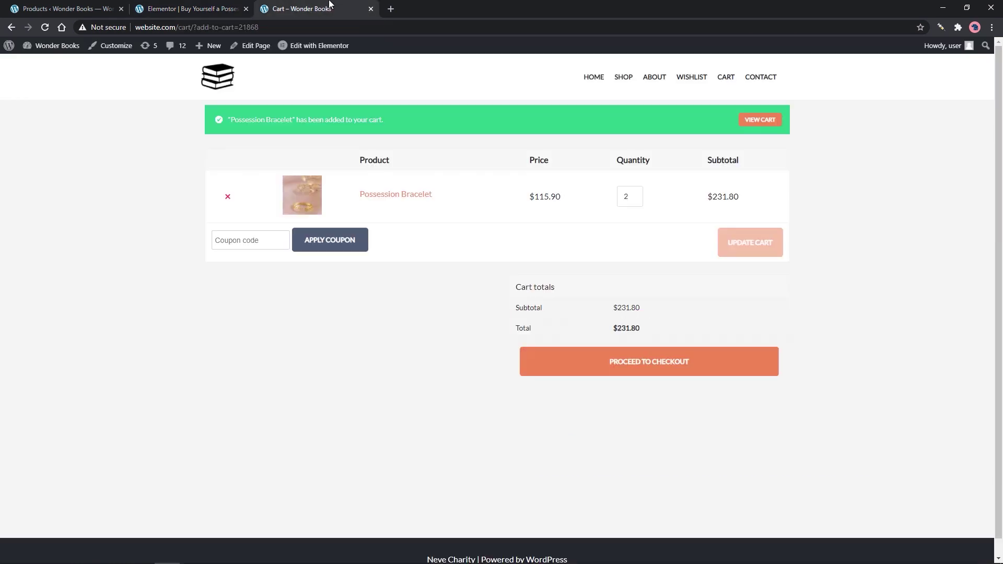
left_click(228, 196)
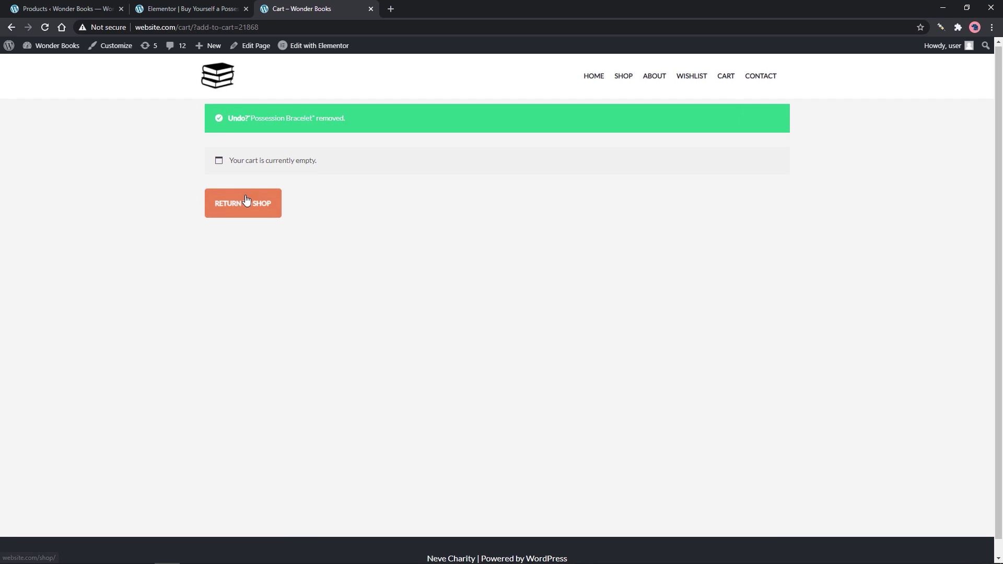
left_click(226, 4)
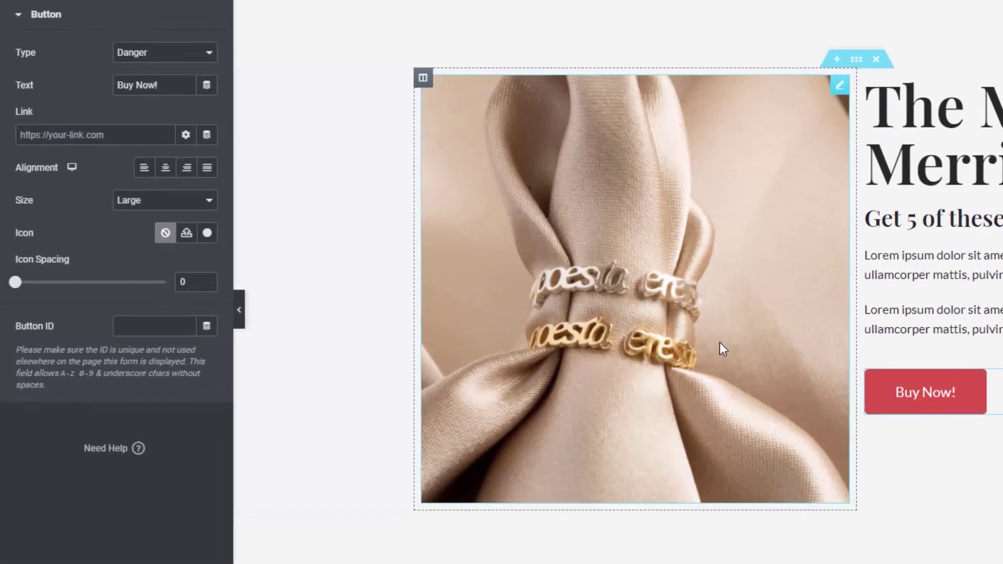
Link "The More the Merrier" Buy Now! button to /cart/?add-to-cart=21868, copying the Possession Bracelet's ID from the product list
left_click(55, 132)
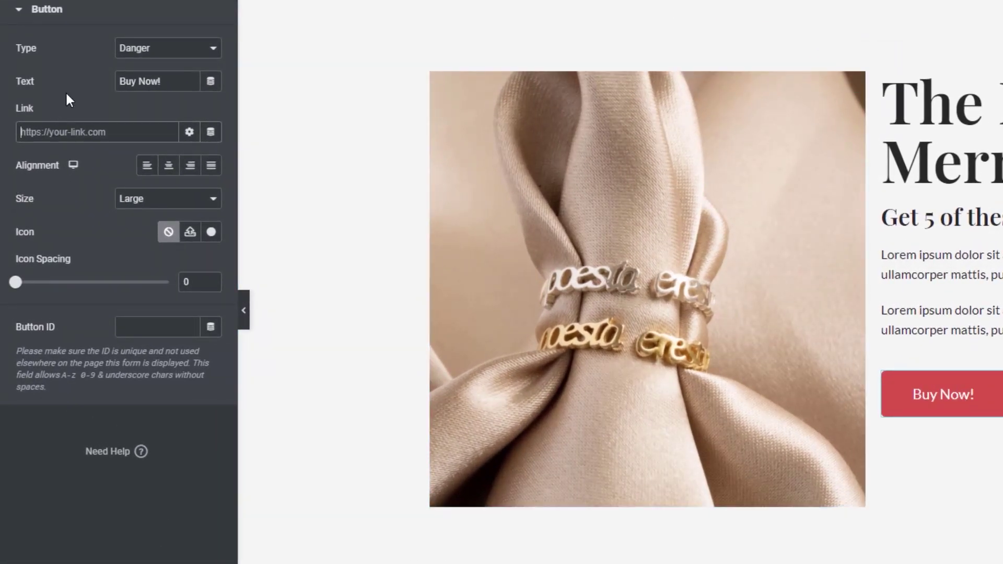
type("/cart")
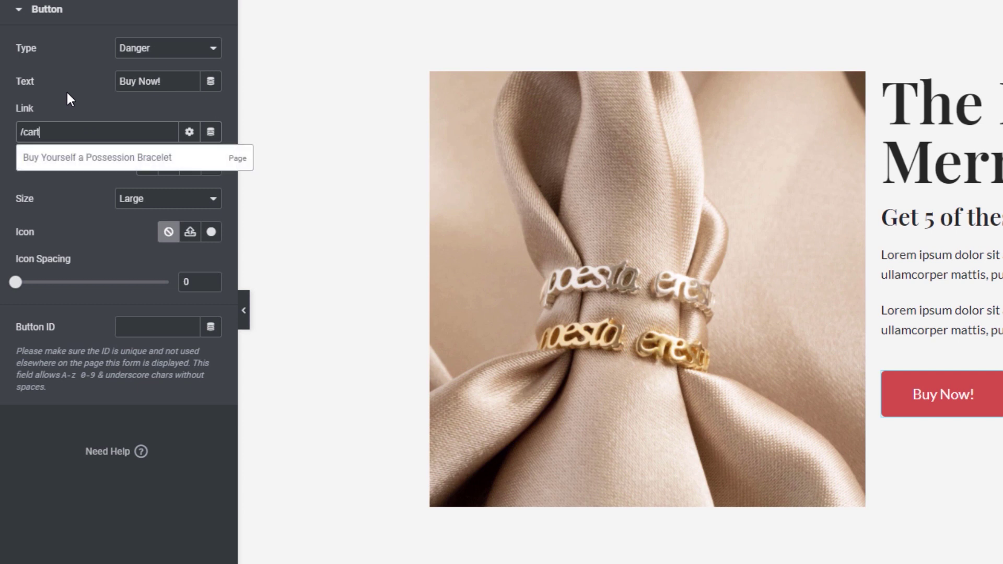
type("/?add-to-cart=")
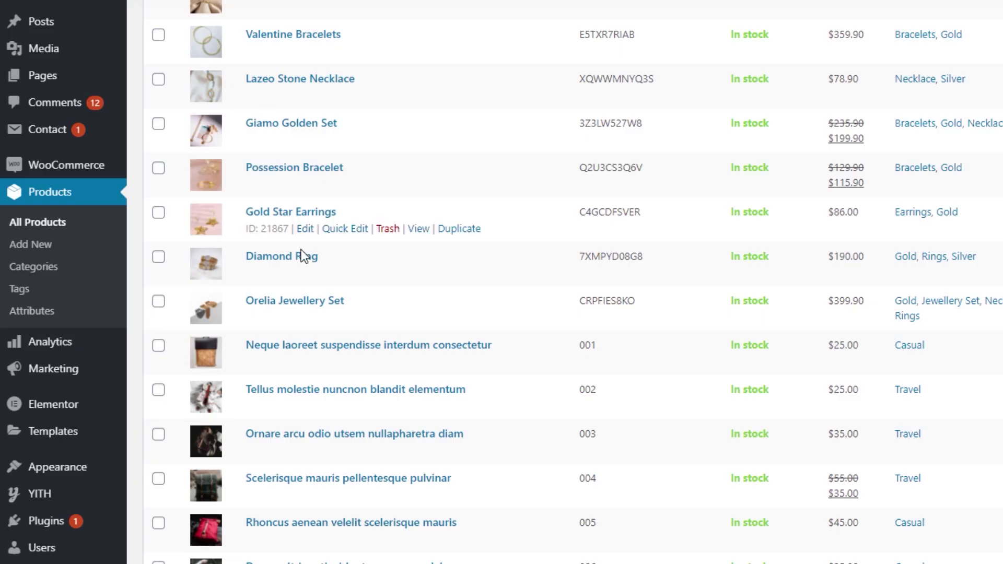
double_click(272, 184)
right_click(274, 182)
left_click(298, 195)
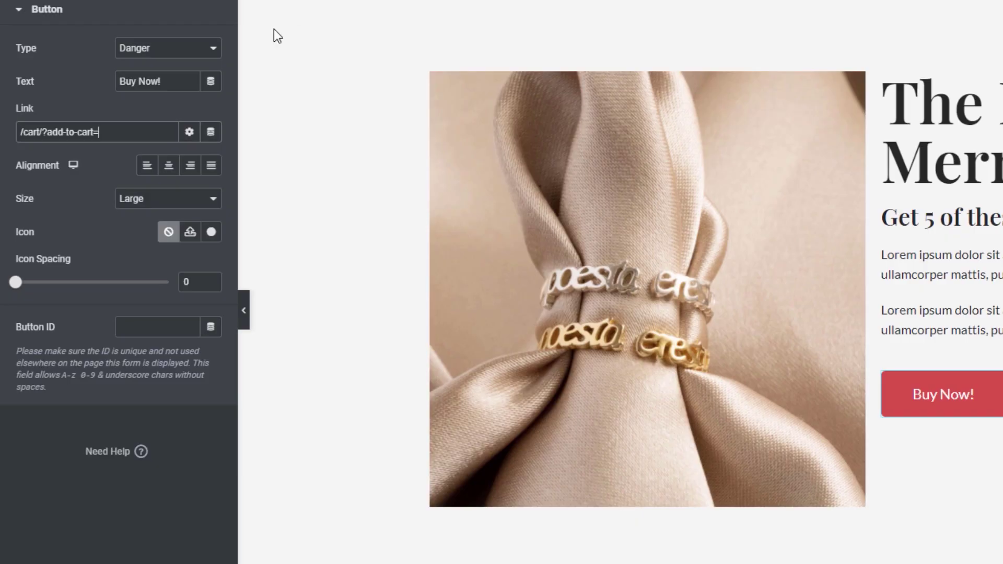
left_click(166, 133)
key("ctrl+v")
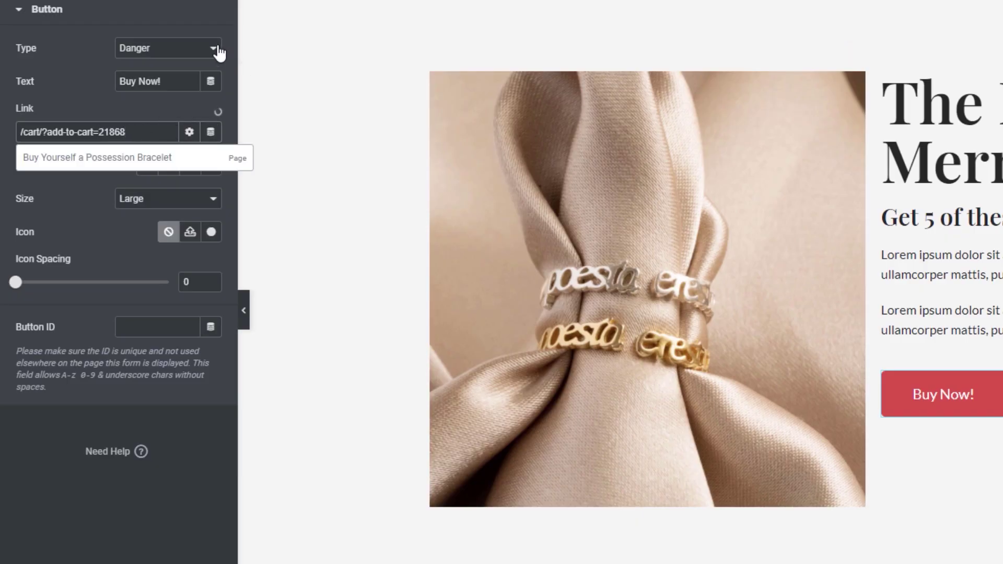
Append &quantity=5 to the Buy Now! button's link and update the page
type("&quanti")
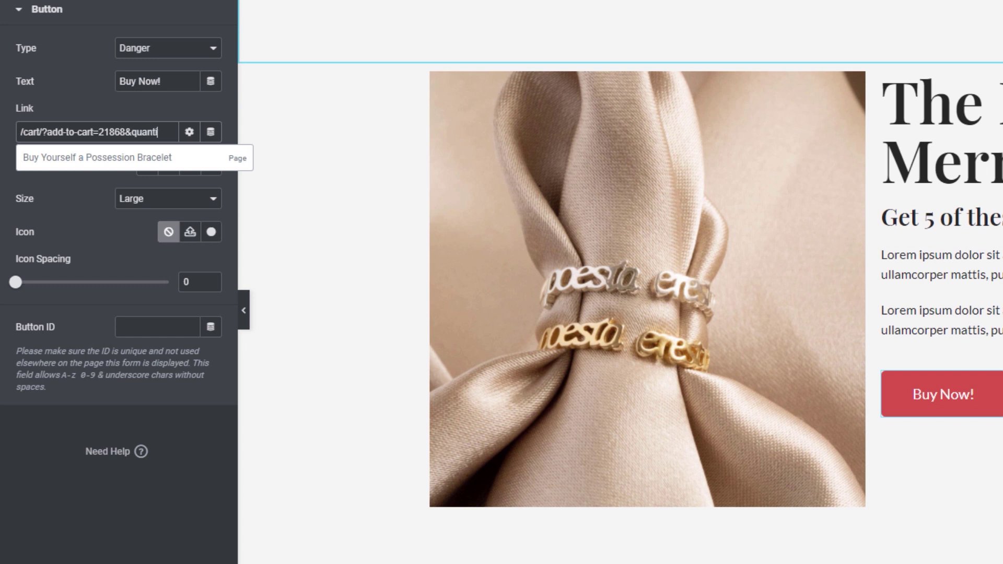
type("ty")
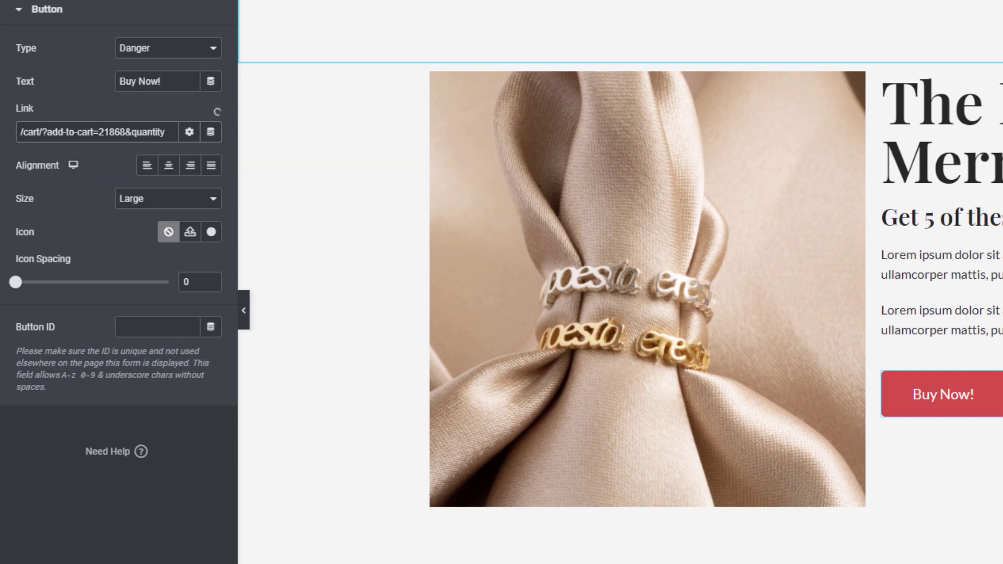
type("=5")
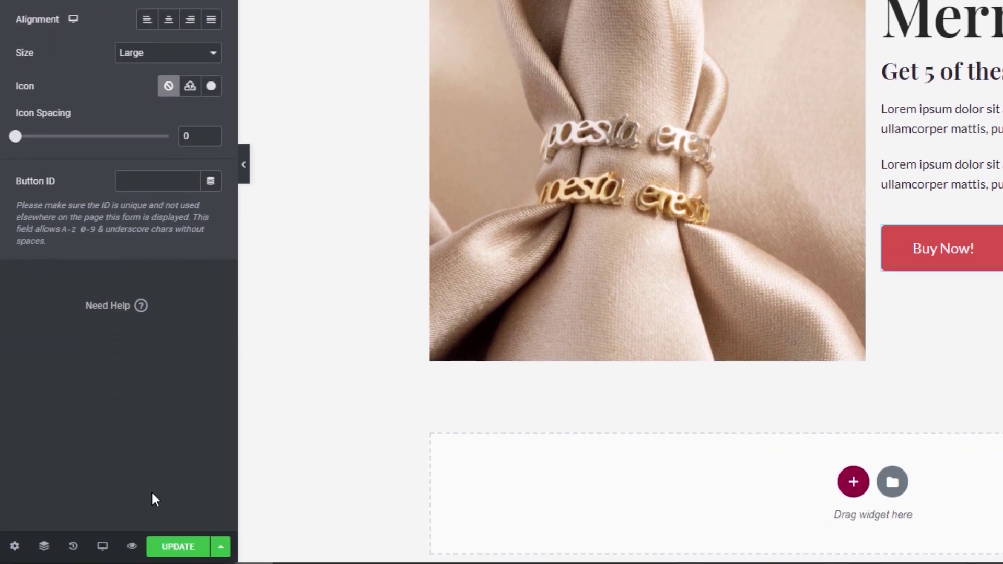
left_click(164, 547)
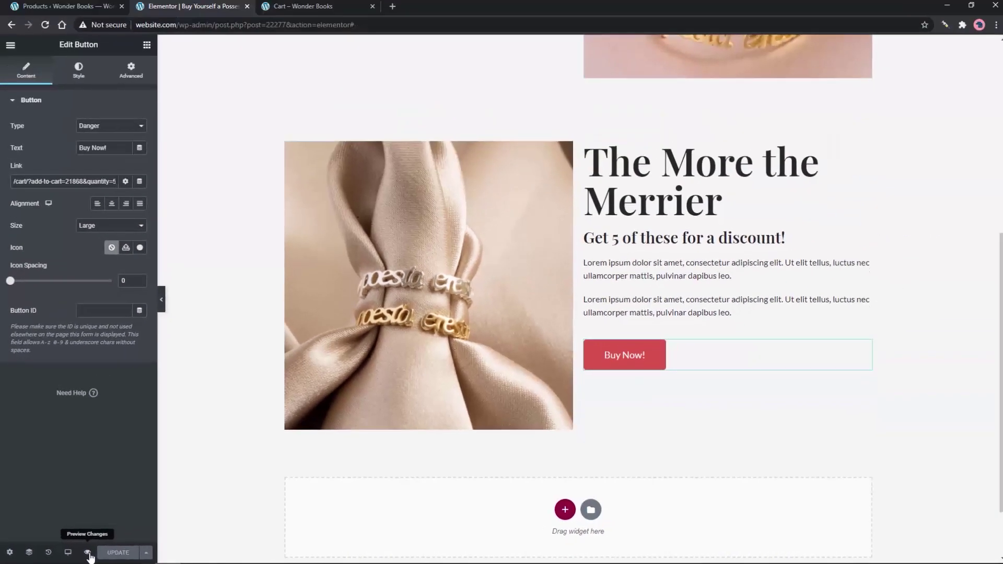
Preview the page, test "The More the Merrier" Buy Now! button, and check the bracelet quantity in the cart
left_click(132, 546)
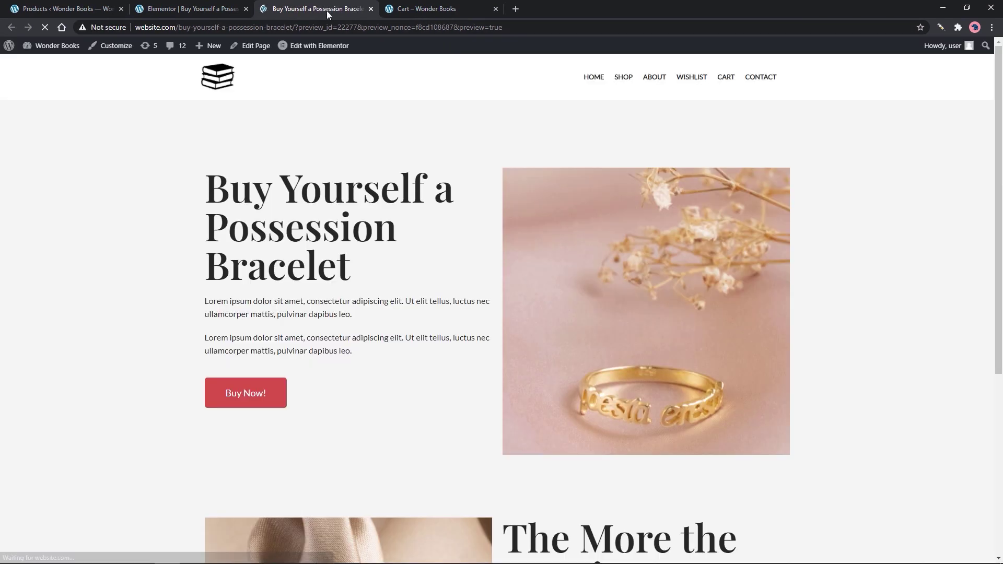
left_click_drag(998, 139, 998, 317)
left_click(528, 443)
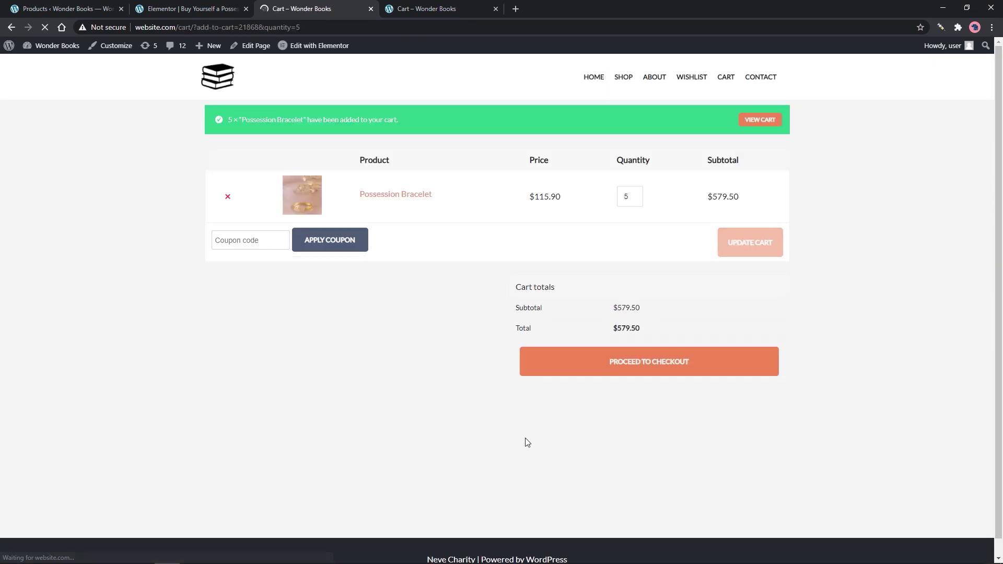
double_click(627, 196)
left_click(661, 229)
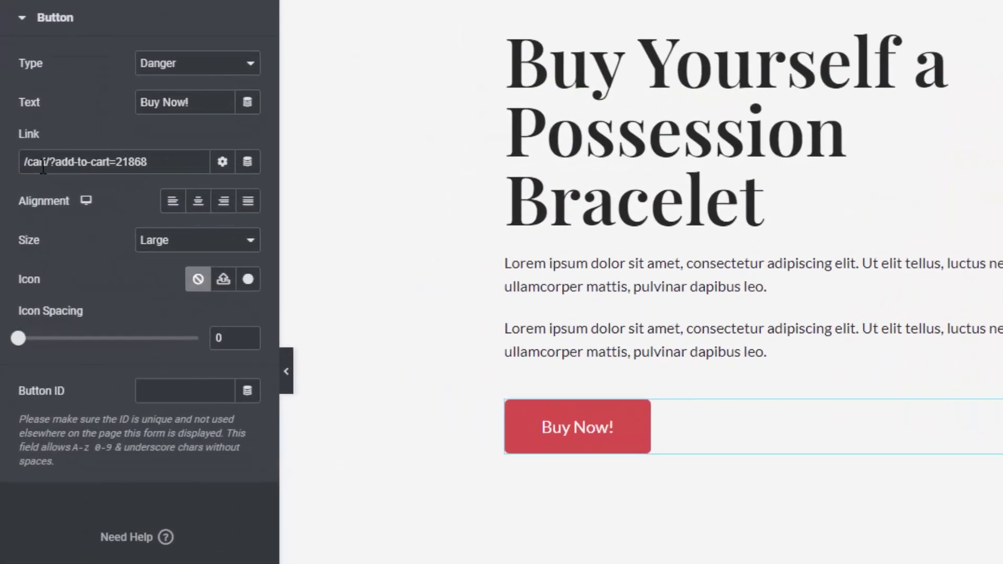
Change the "Buy Yourself a Possession Bracelet" button's link to /checkout/?add-to-cart=21868, update the page, and test it in the preview
double_click(20, 128)
type("checko")
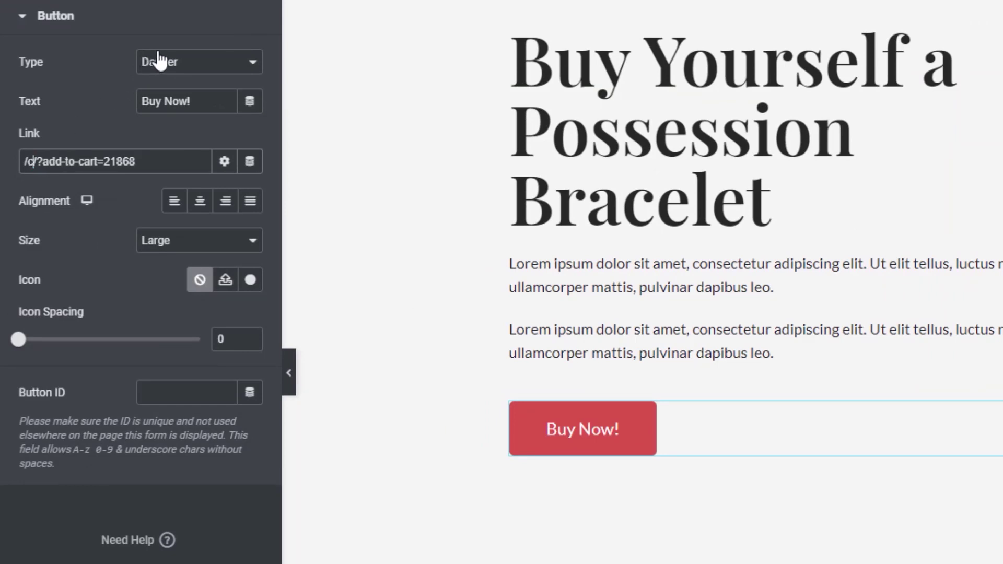
type("ut")
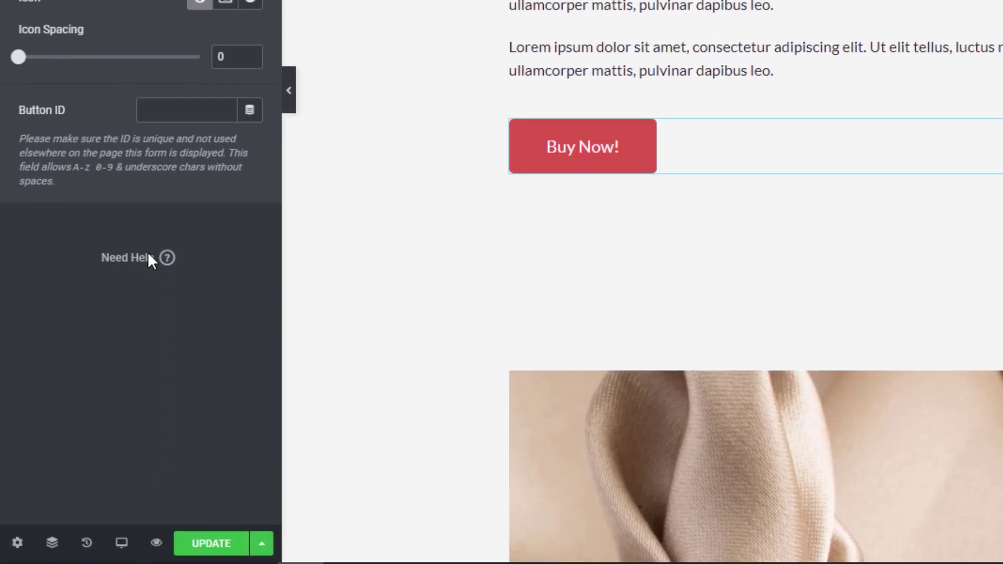
left_click(207, 543)
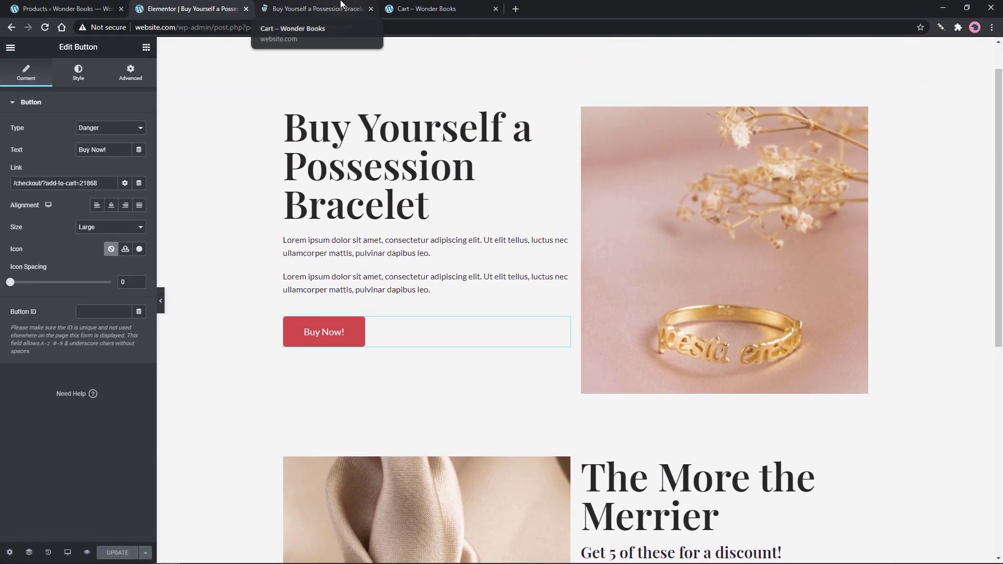
left_click(340, 7)
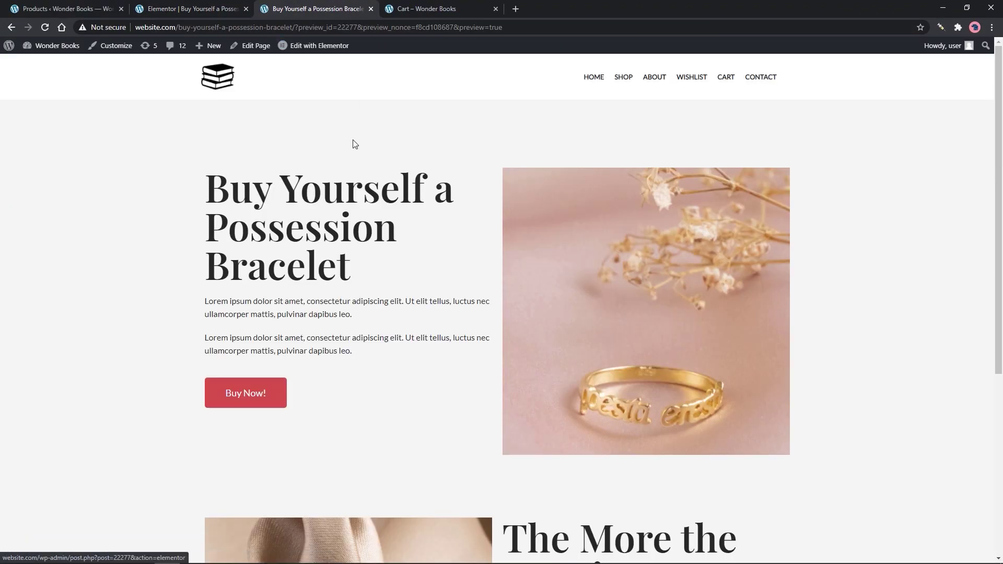
left_click(272, 396)
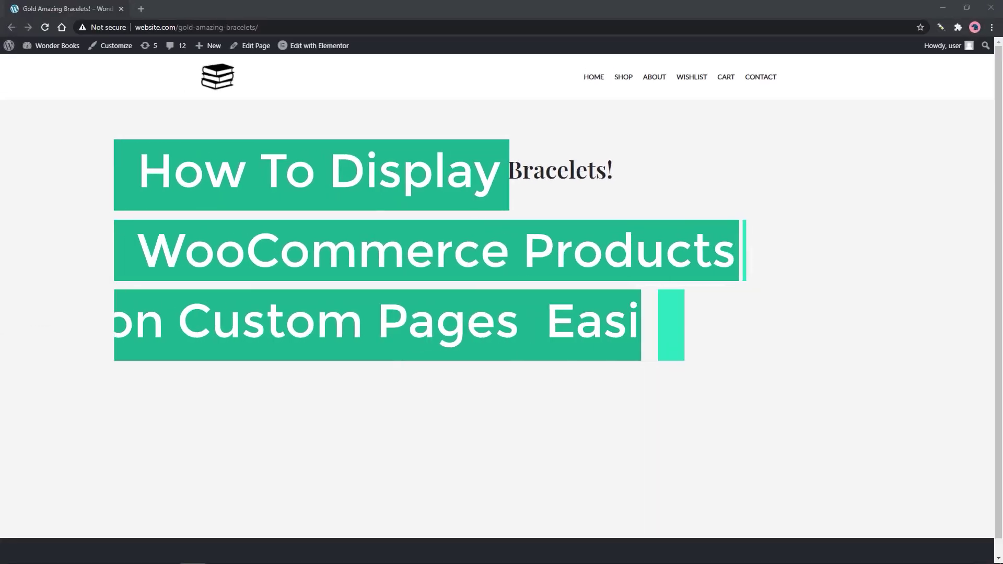
Open the Gold Amazing Bracelets! page in the Elementor editor in a new tab and place that tab first
right_click(310, 50)
left_click(318, 53)
left_click(154, 5)
left_click_drag(155, 5, 86, 4)
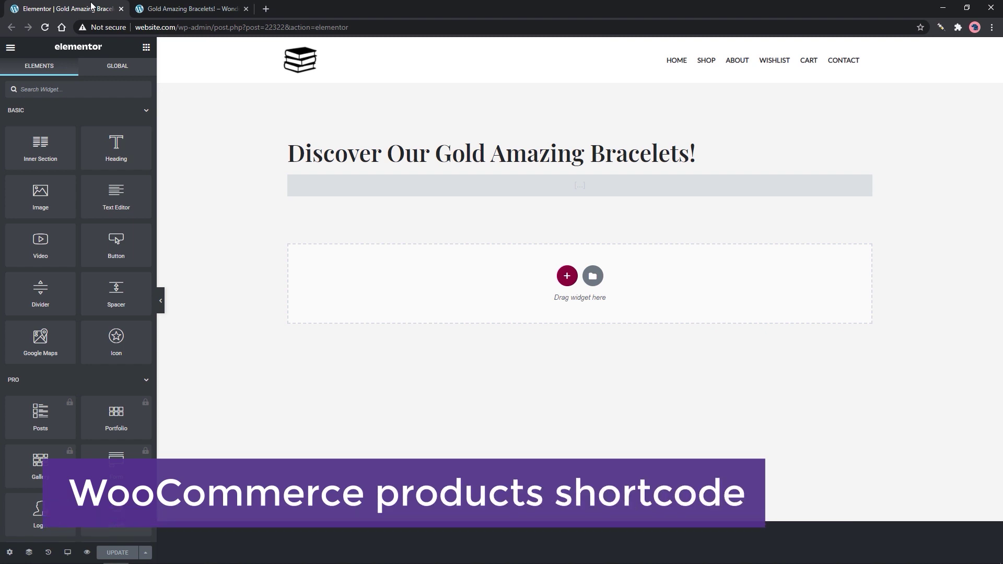
Find the Shortcode widget and add it below the "Discover Our Gold Amazing Bracelets!" heading
left_click(456, 187)
left_click(150, 48)
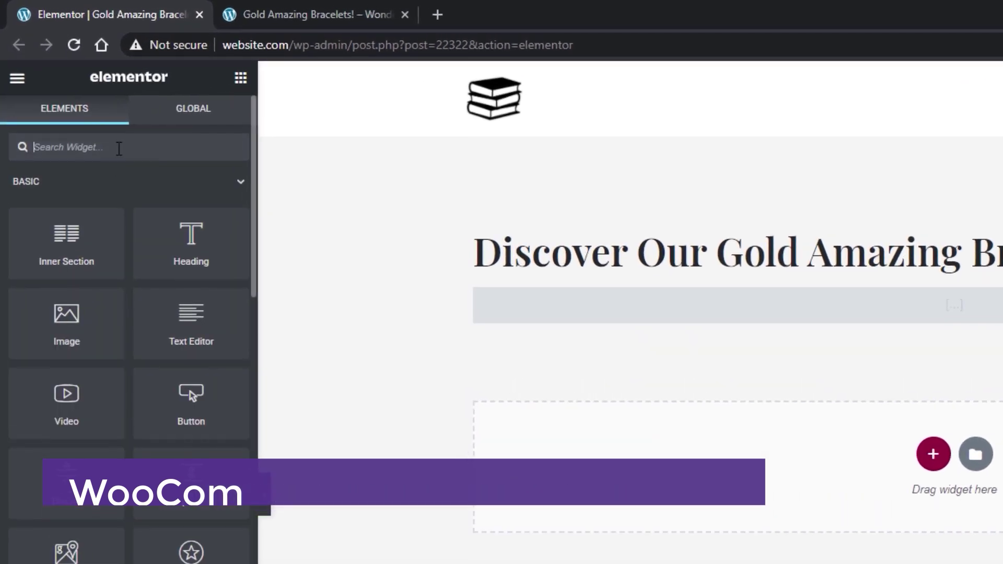
left_click(74, 91)
type("short")
left_click_drag(82, 202, 857, 319)
Enter the [products] shortcode in the new widget and review the products it displays
left_click(147, 294)
type("[")
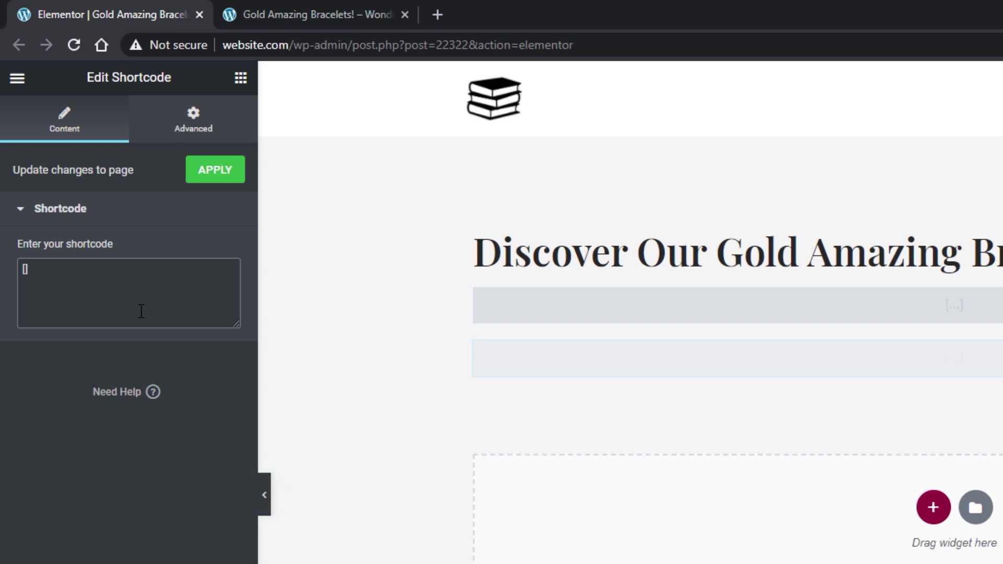
type("products")
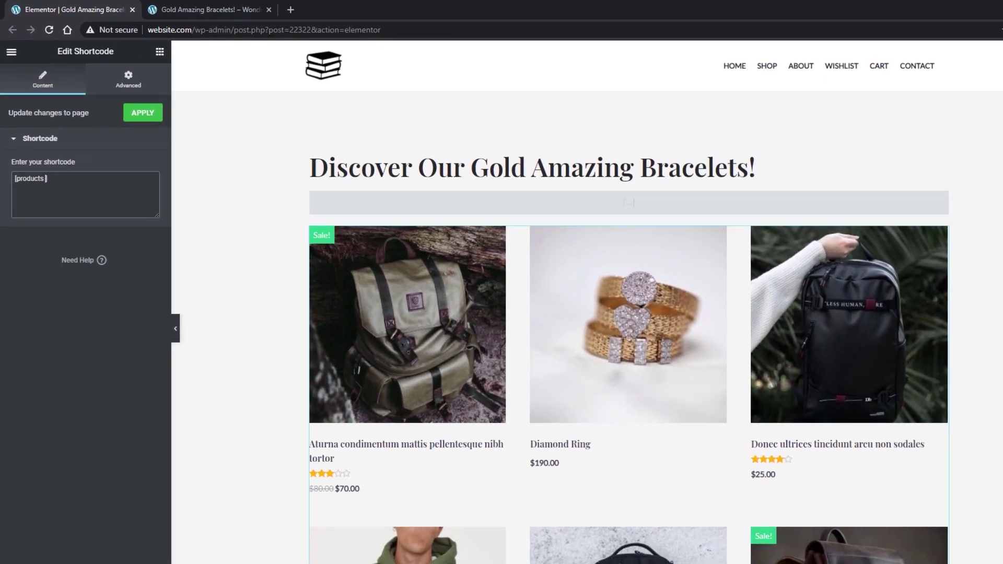
scroll(628, 301, "down", 20)
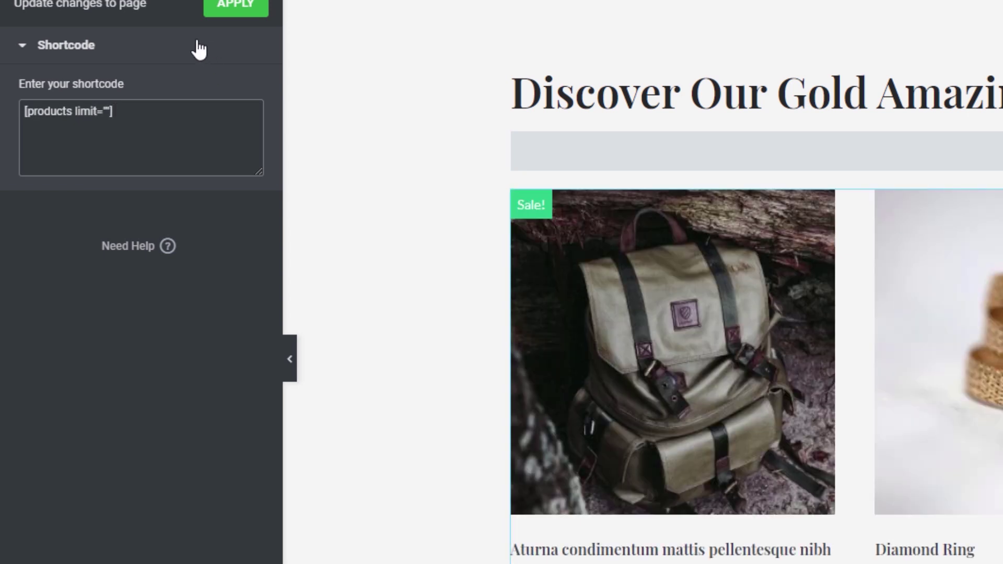
Set limit="6" in the products shortcode and review the displayed products
type("6")
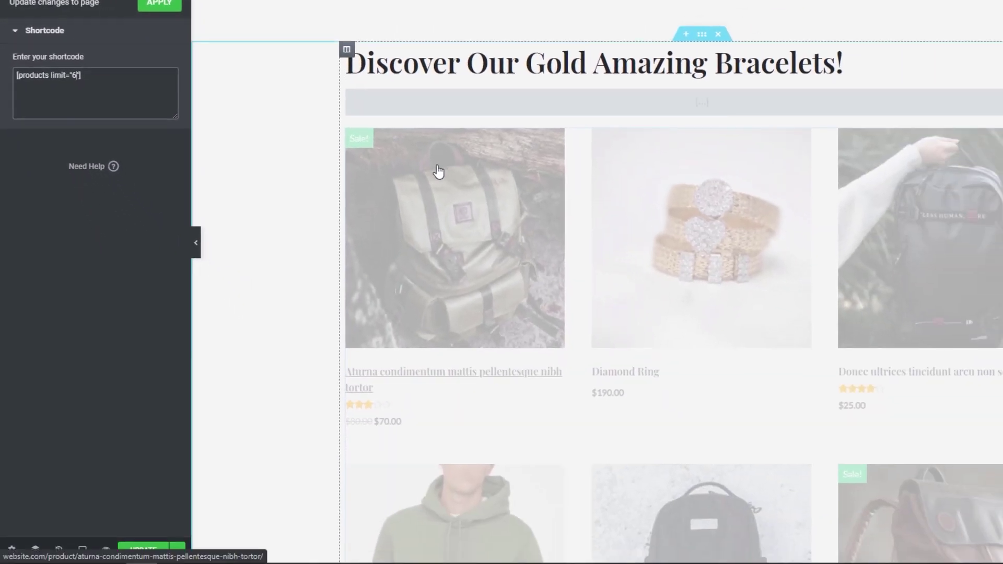
scroll(255, 179, "down", 10)
scroll(255, 179, "up", 6)
scroll(254, 176, "up", 3)
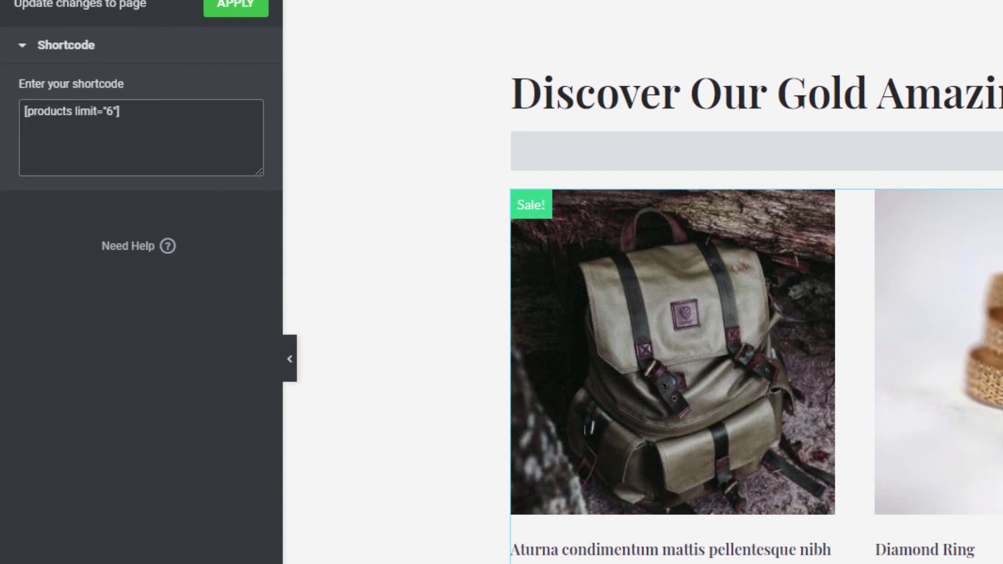
Try columns="4" in the products shortcode, then change it to columns="3" while keeping the limit at 6
type("columns=\"4")
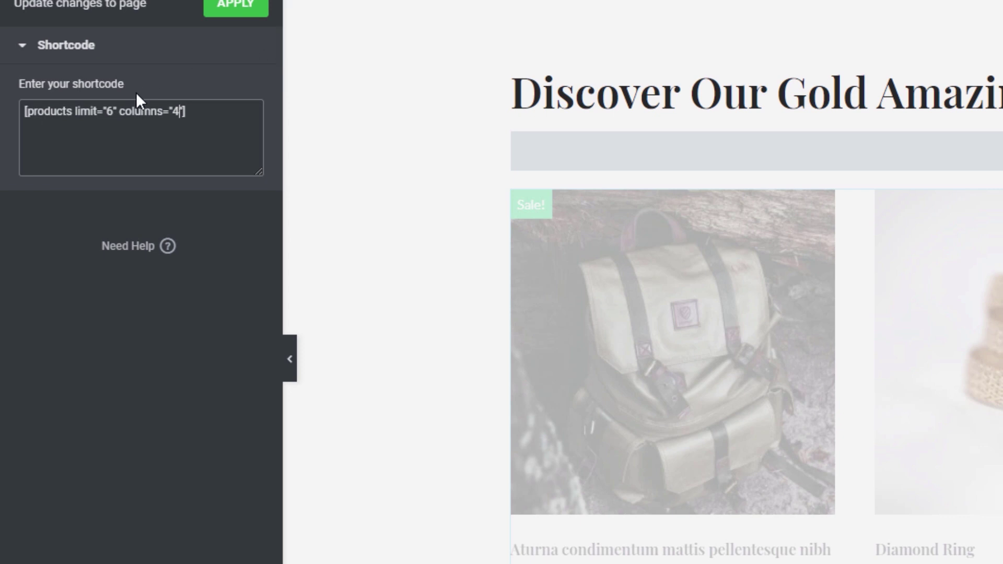
left_click_drag(103, 112, 113, 114)
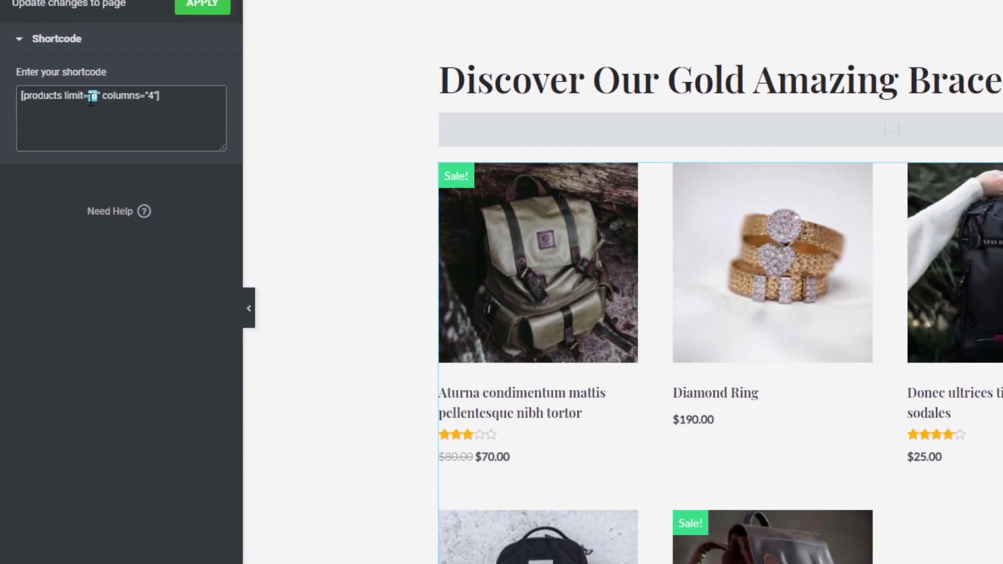
left_click(103, 112)
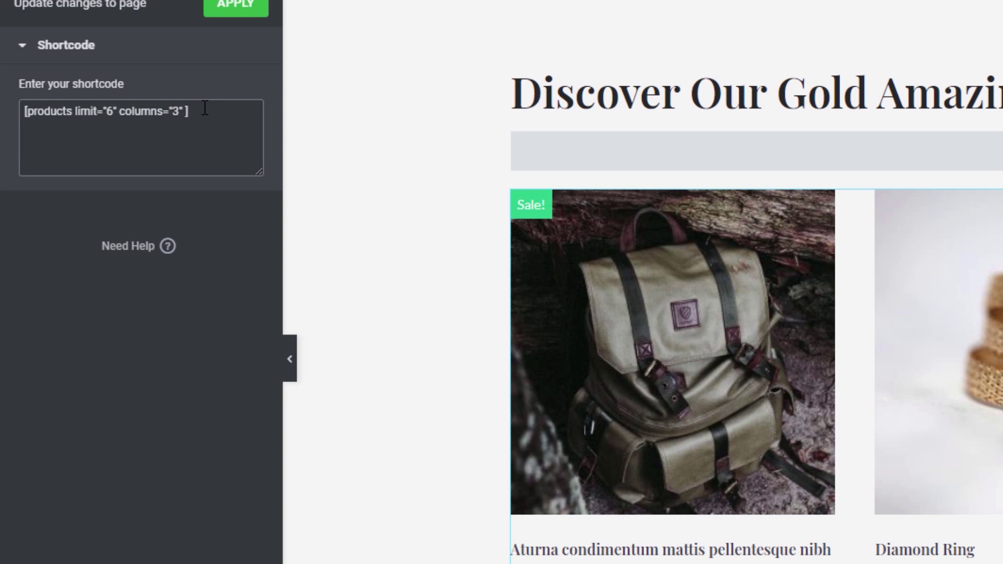
Restrict the products shortcode to the gold category by adding category="gold"
type("categ")
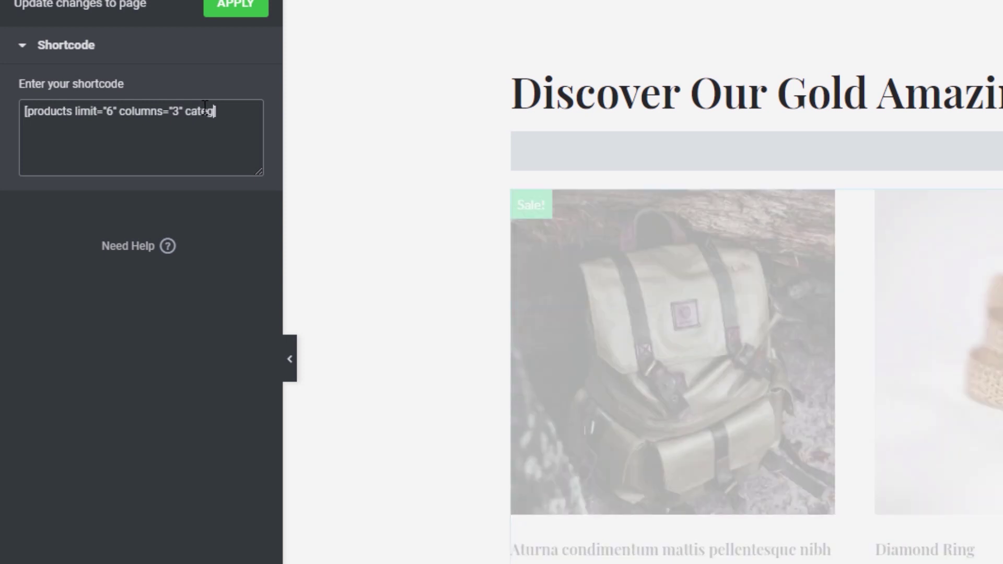
type("ory")
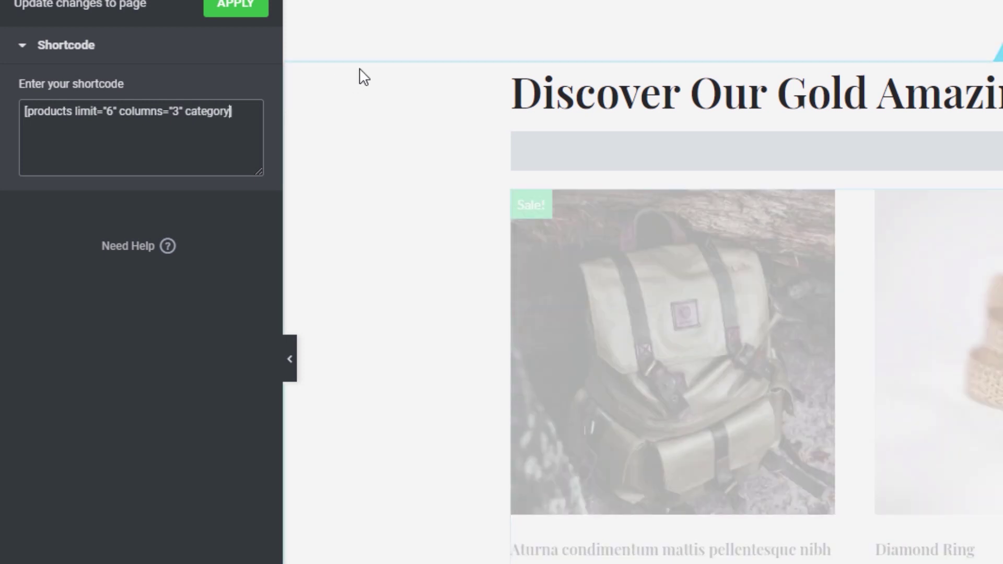
type("=")
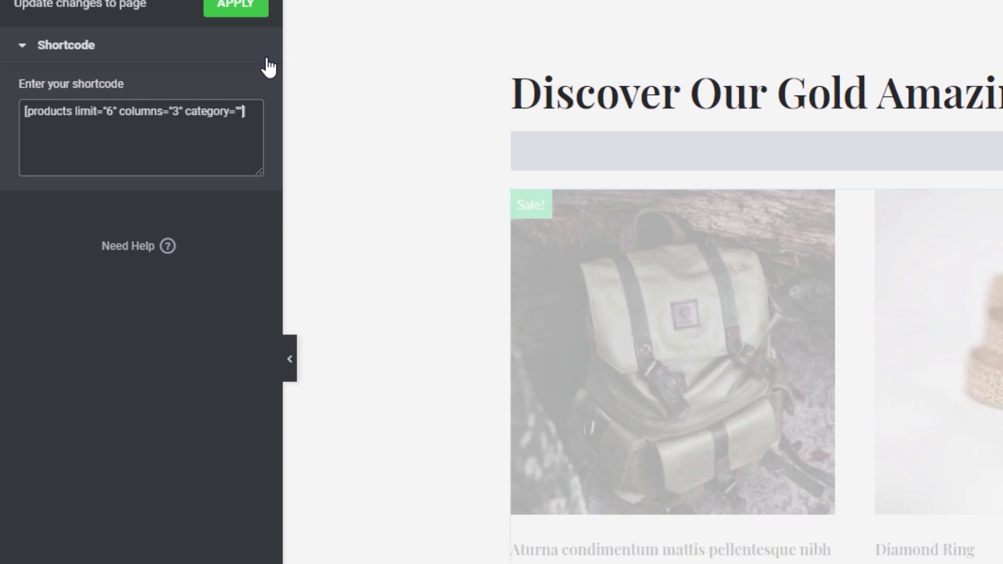
type("\"gold")
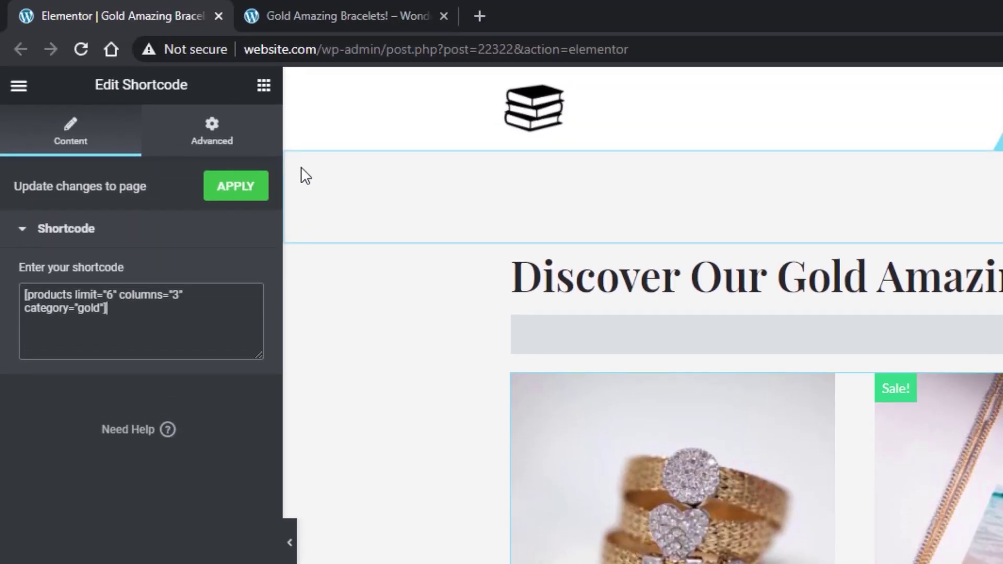
Open the WordPress dashboard in a new first tab and look through the product categories for their slugs
left_click(313, 7)
mouse_move(134, 89)
middle_click(117, 116)
left_click_drag(528, 5, 117, 7)
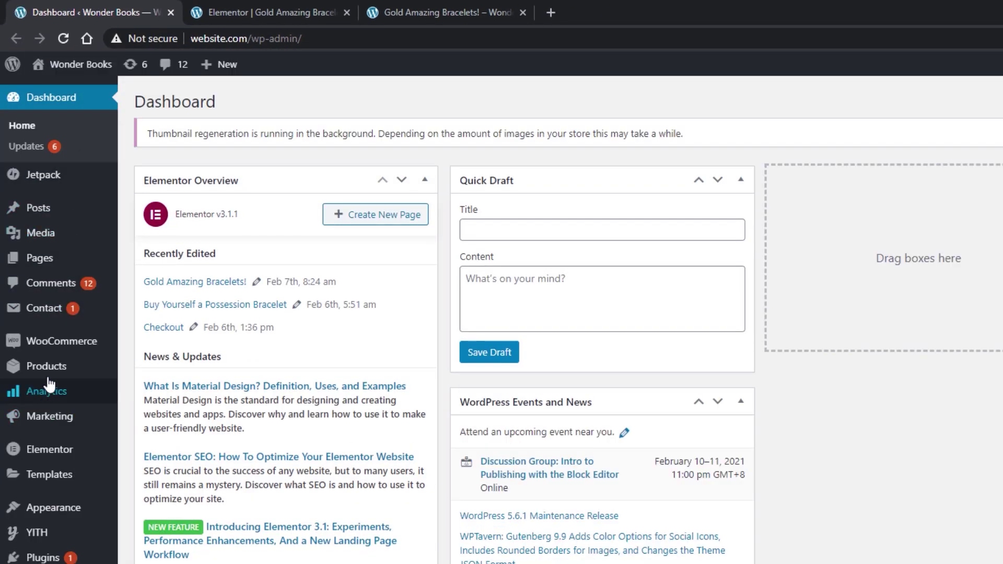
mouse_move(53, 368)
left_click(173, 410)
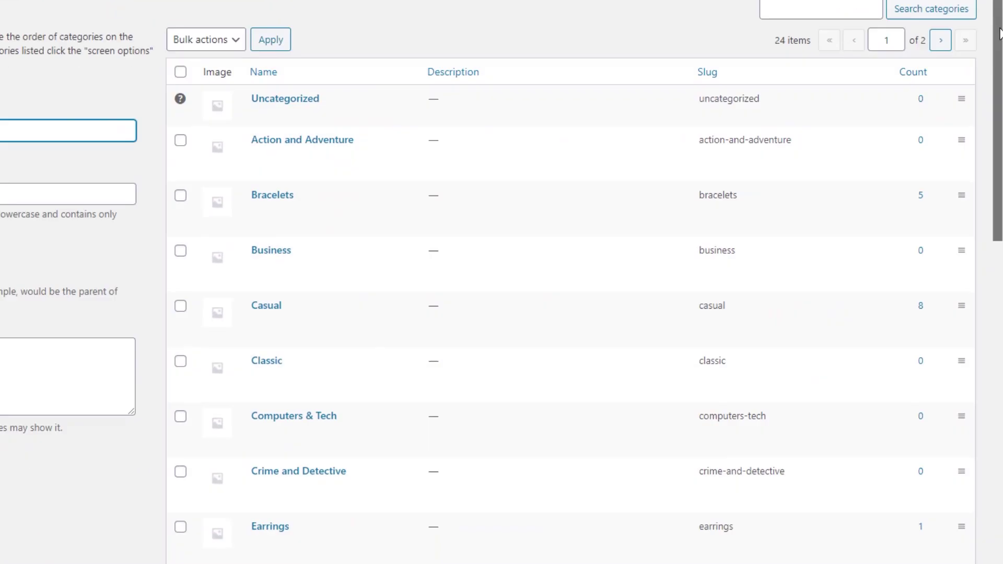
left_click_drag(999, 34, 988, 213)
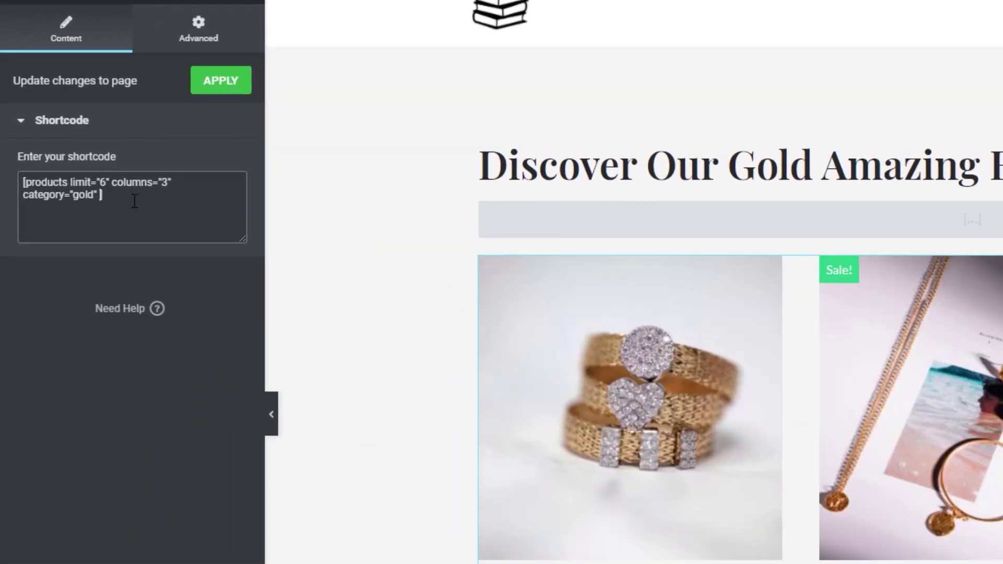
Sort the products listed by the shortcode by adding orderby="popularity"
type("ord")
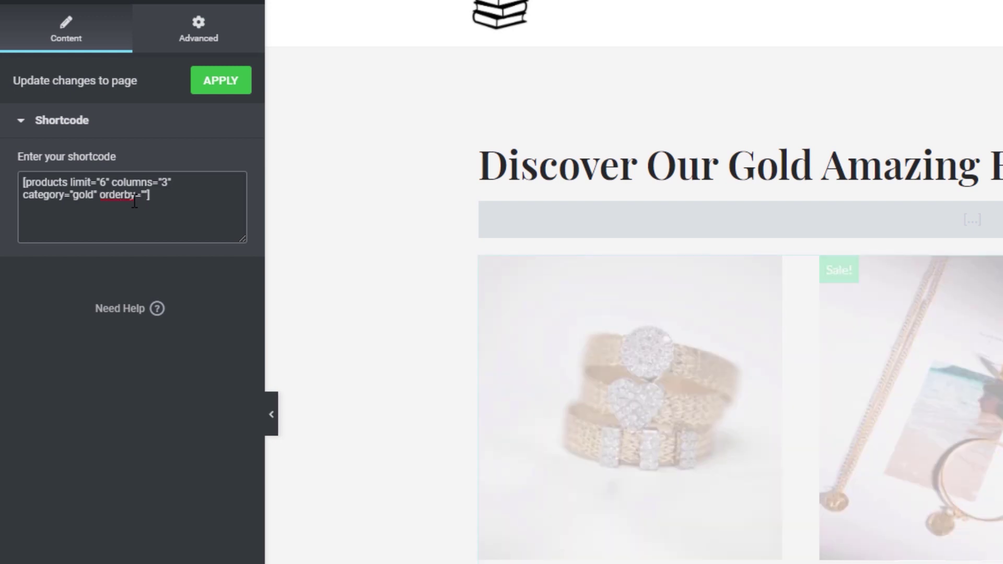
type("erby=\"popularity")
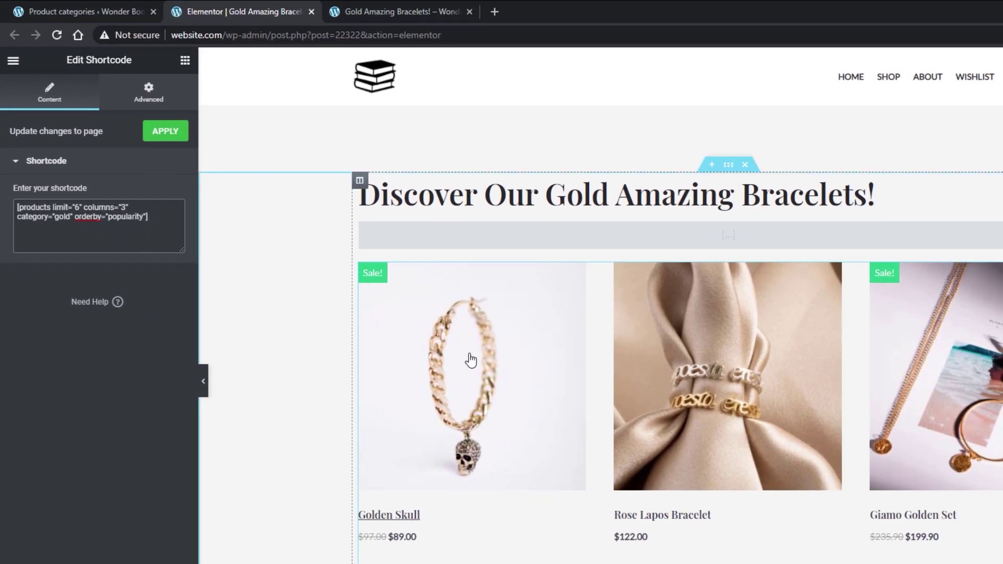
Try limiting the products shortcode to discounted items with on_sale="true", then remove that attribute again
left_click(159, 212)
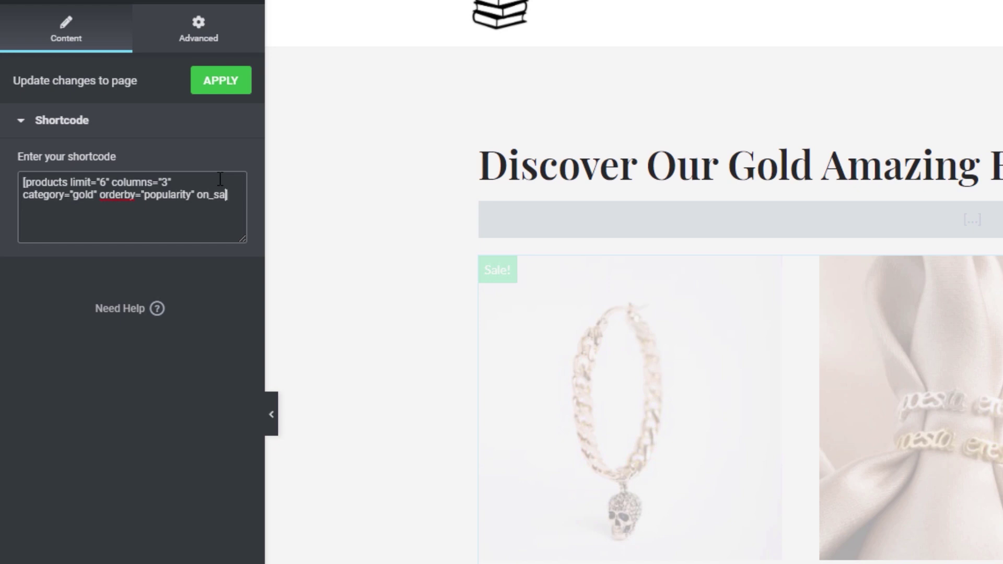
type("\"\"true\"")
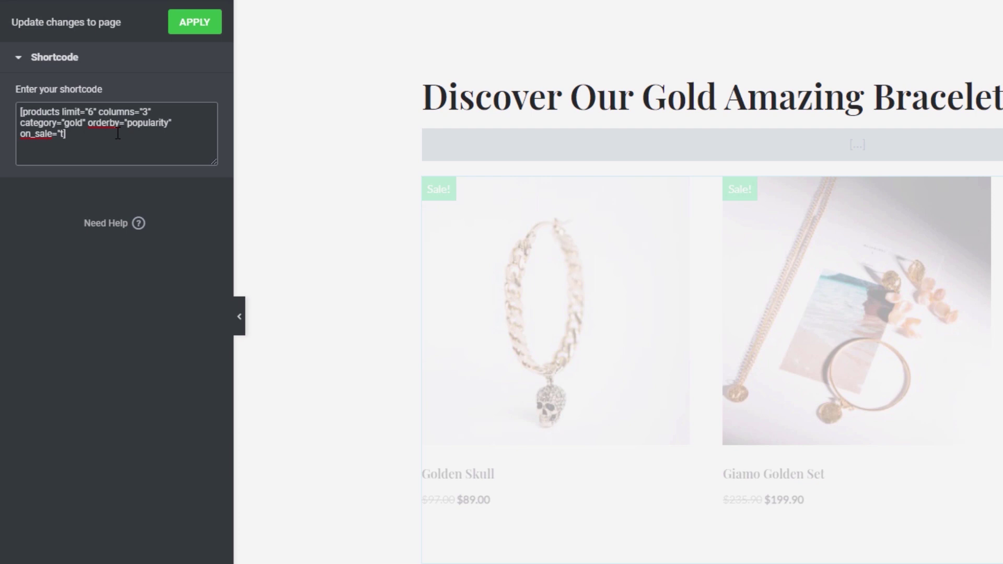
key("BackSpace")
key("BackSpace")
key("BackSpace")
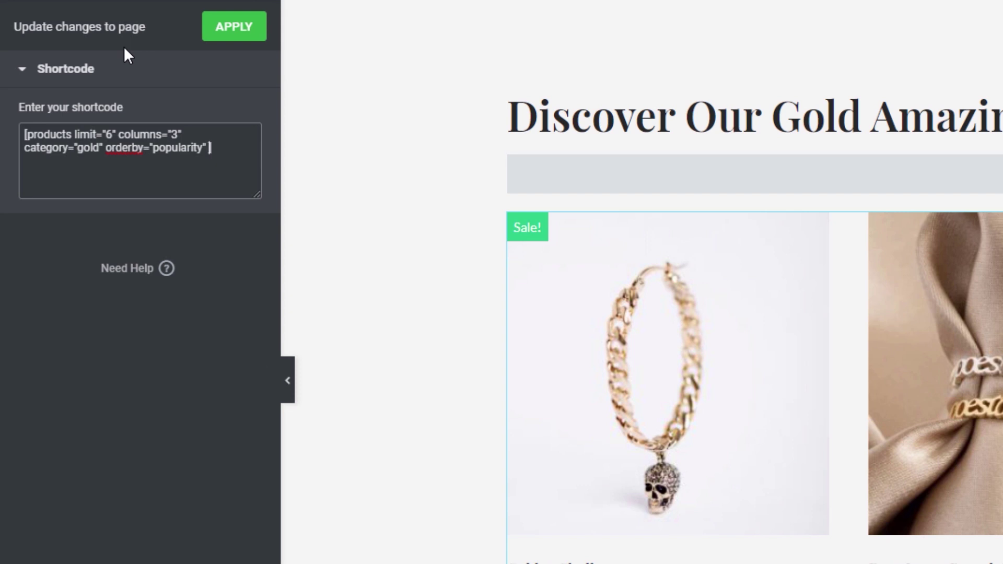
Add paginate="true" to the products shortcode and look through the product listing
type("paginate")
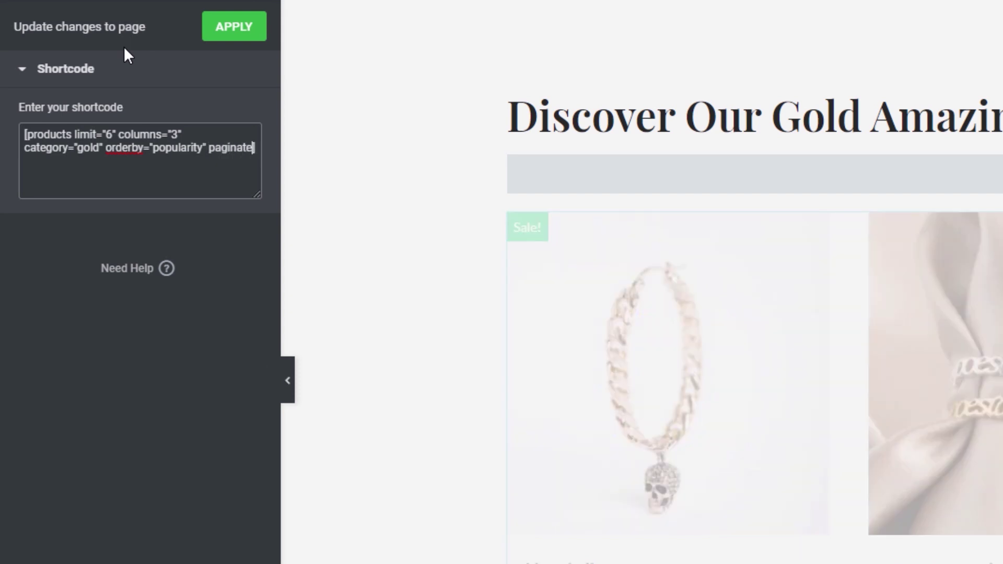
type("=")
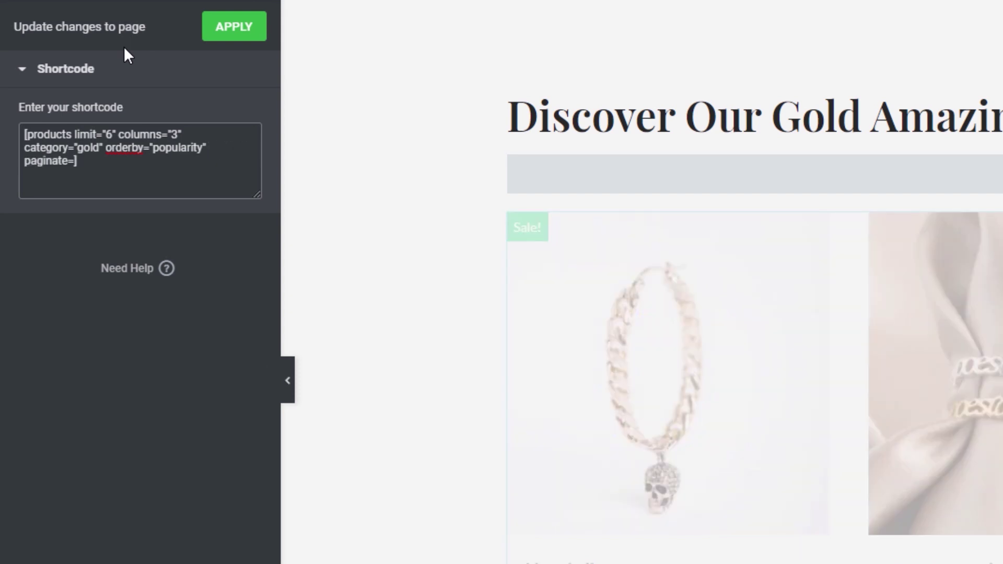
type("\"\"")
key("Left")
type("true")
scroll(831, 497, "down", 10)
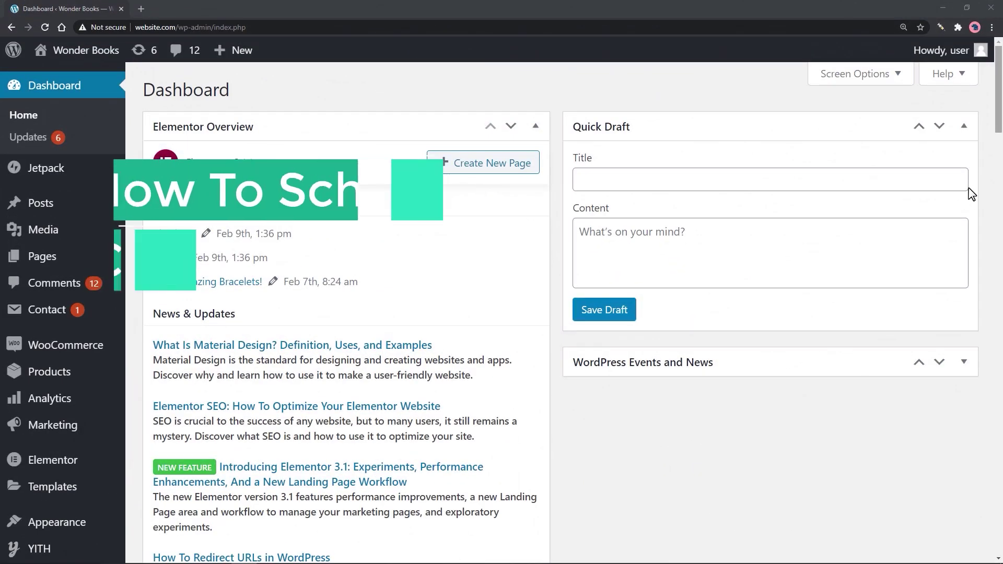
From the WordPress dashboard, open the product list and open the Valentine Bracelets product for editing
scroll(1001, 112, "down", 3)
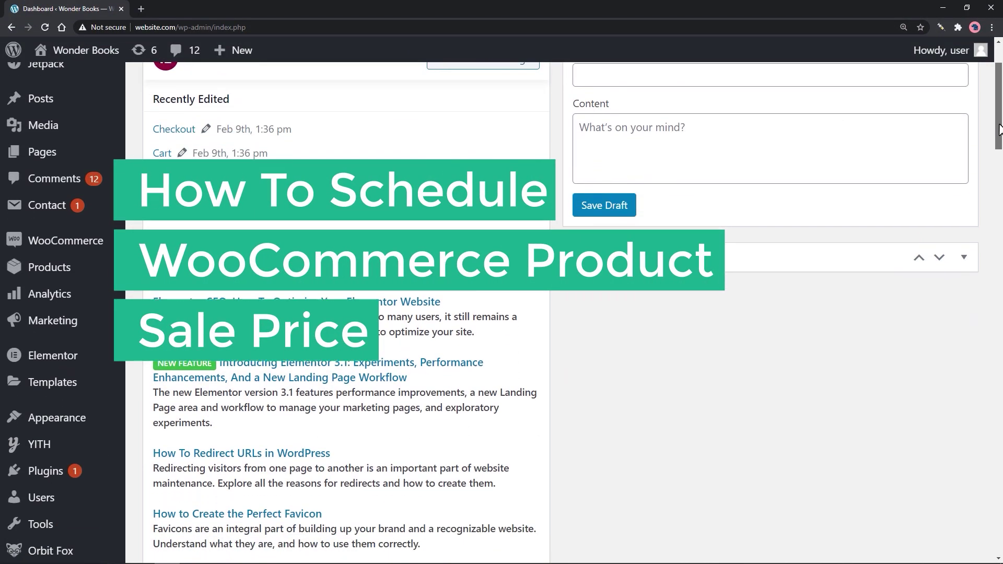
left_click(89, 223)
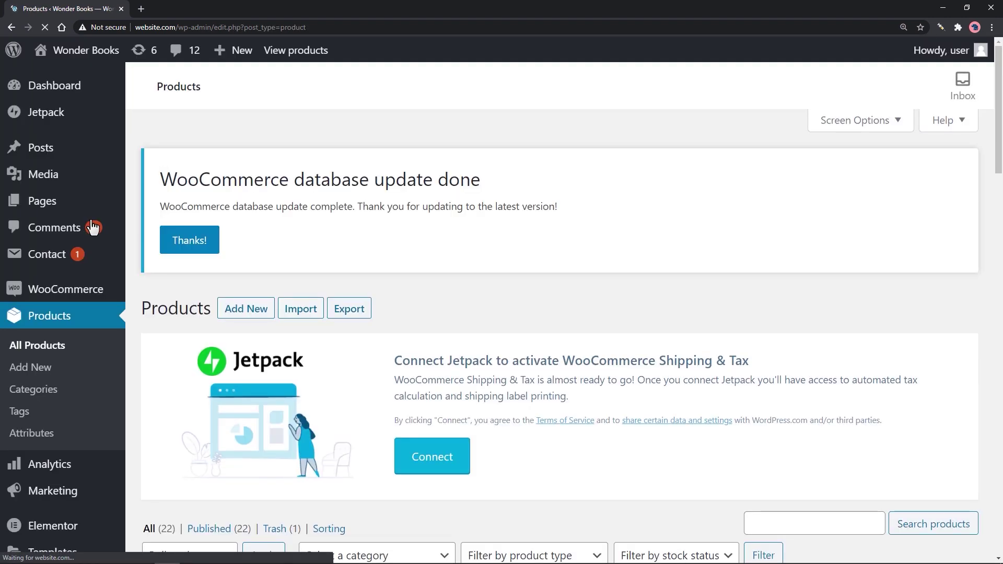
left_click_drag(1000, 155, 1001, 275)
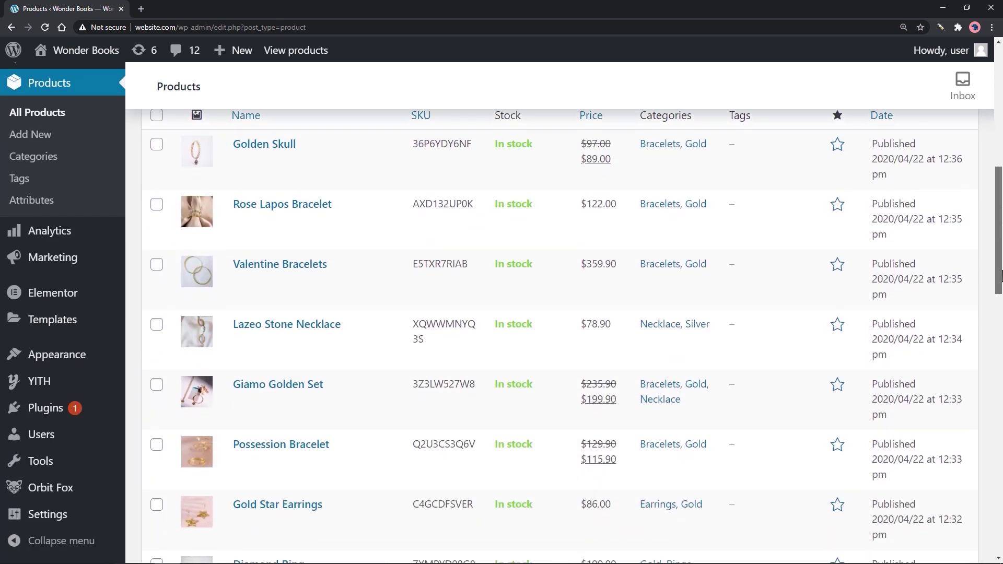
left_click(262, 269)
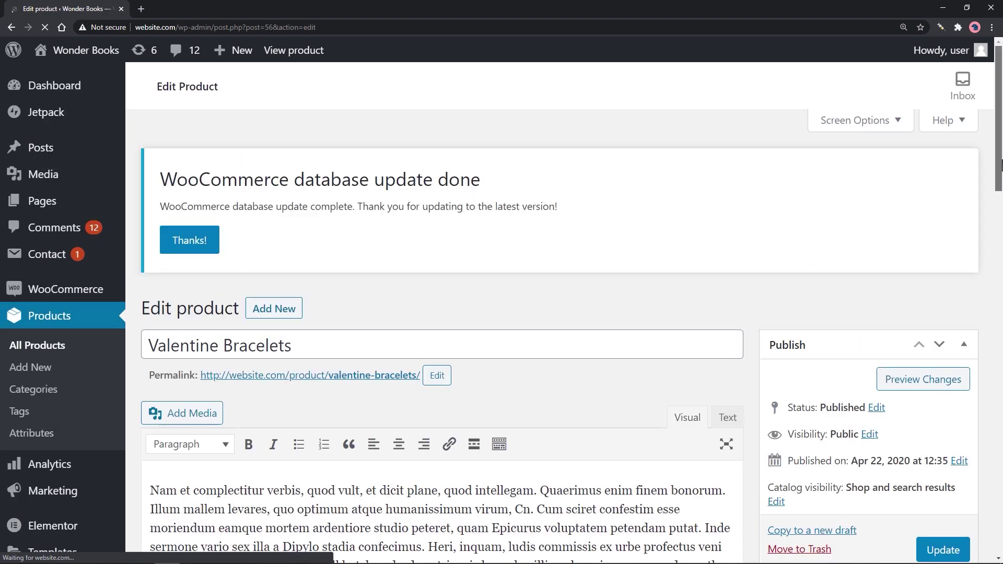
Set the sale price of the Valentine Bracelets product to 60 dollars
left_click_drag(1000, 177, 1000, 335)
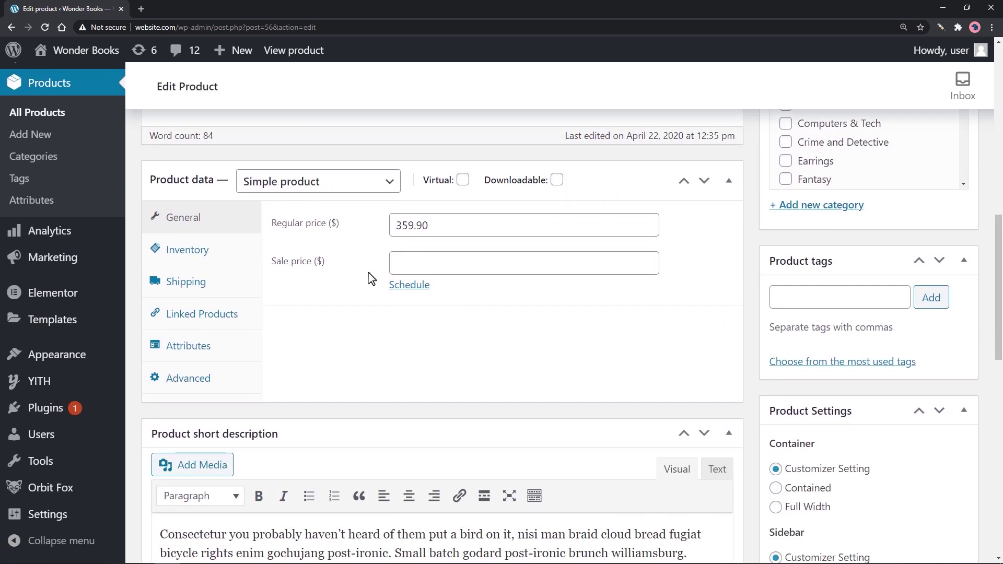
left_click(413, 258)
type("60")
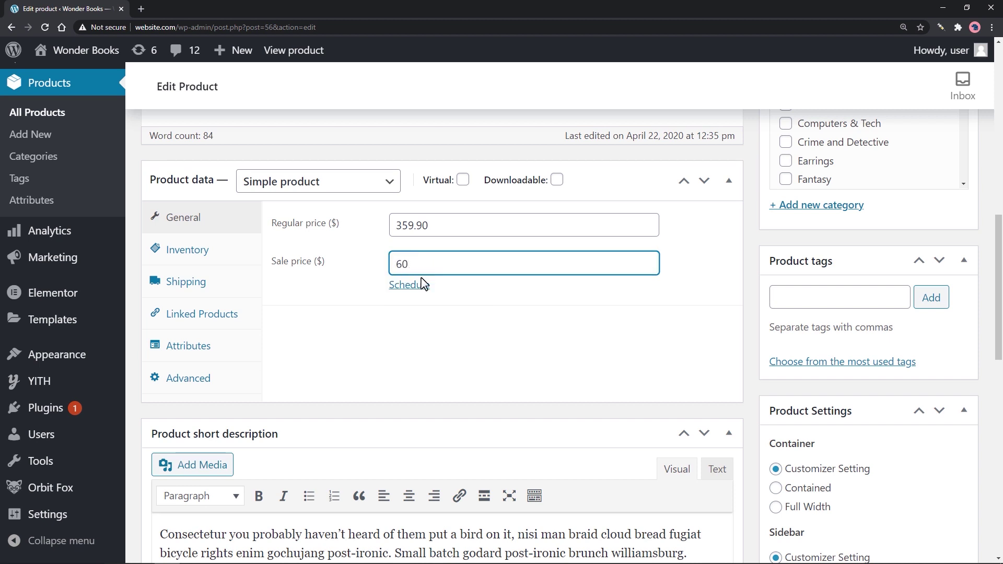
Schedule the sale price to start on 9 February 2021, choose an end date and update the product
left_click(410, 290)
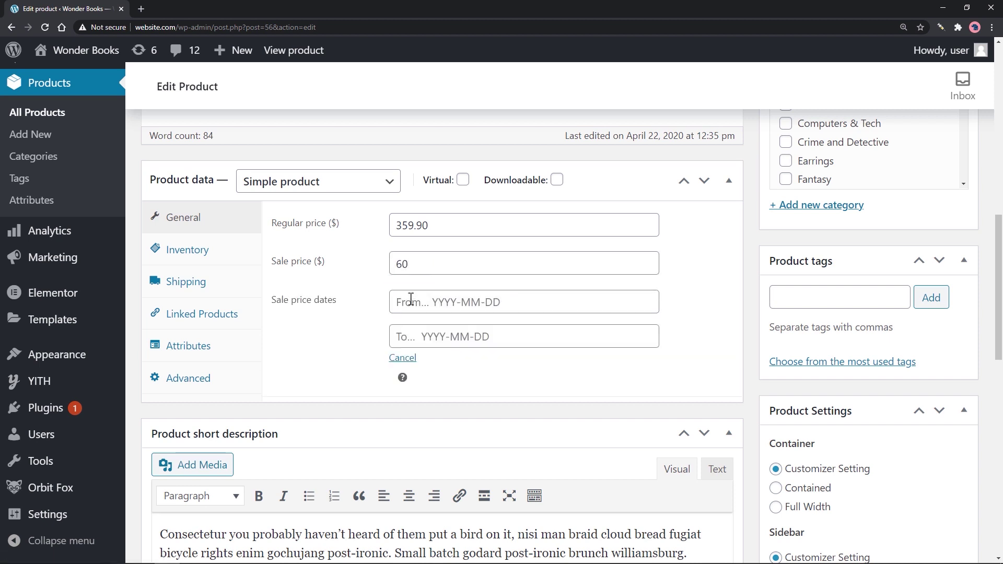
left_click(408, 298)
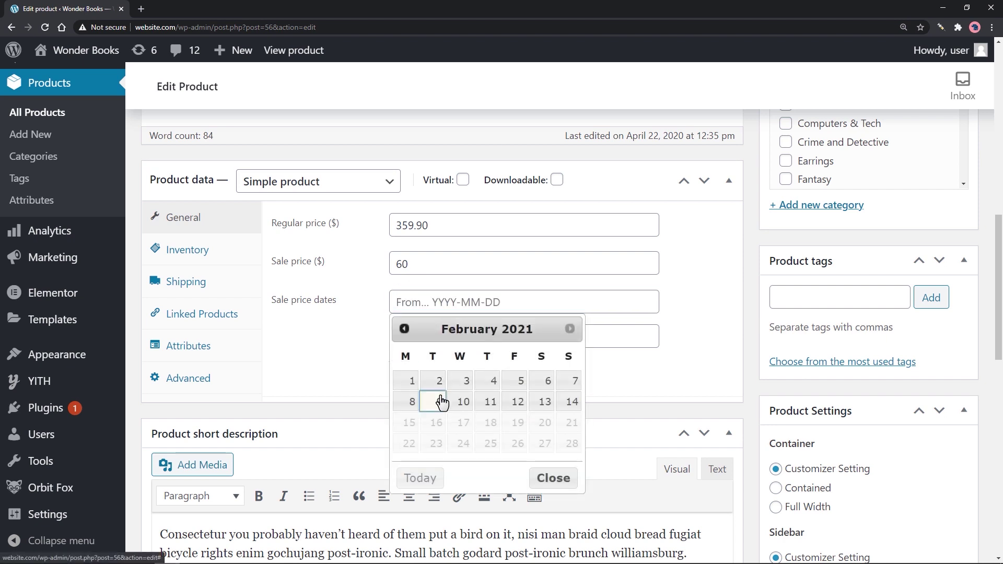
left_click(439, 402)
left_click(448, 338)
left_click(571, 441)
left_click_drag(1001, 304, 1001, 170)
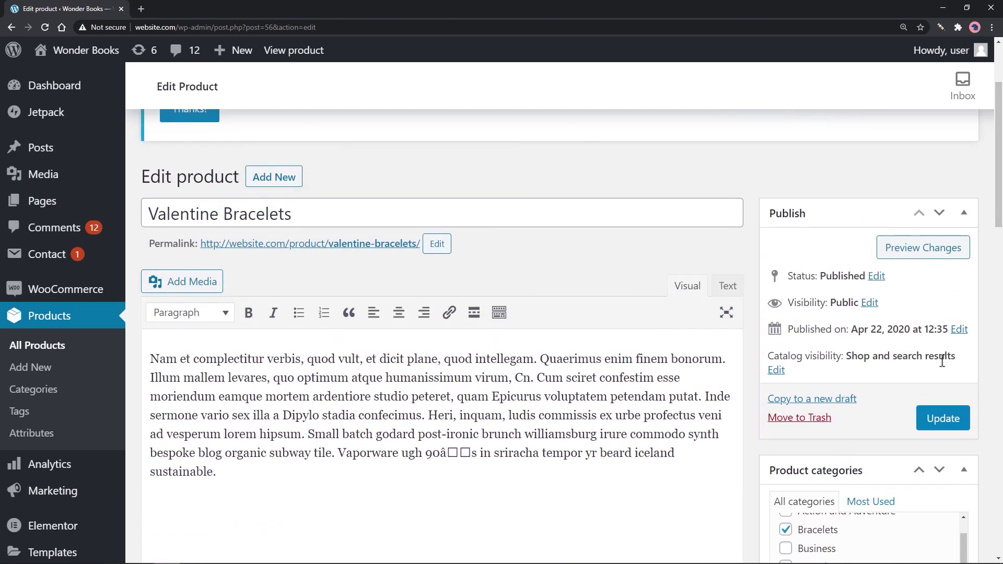
left_click(938, 426)
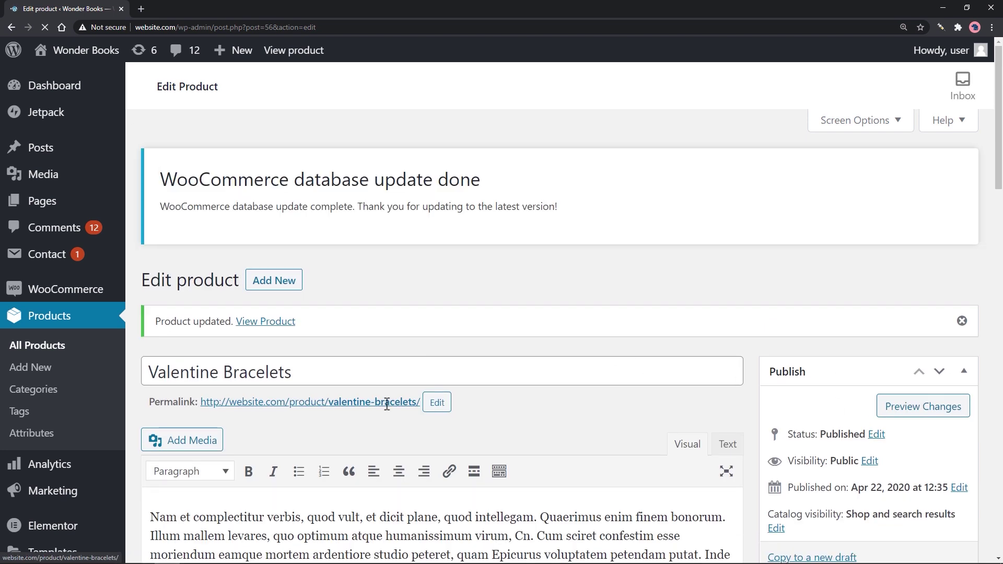
Open the updated Valentine Bracelets product page in a new tab and check its displayed sale price
right_click(274, 328)
left_click(314, 330)
left_click(196, 1)
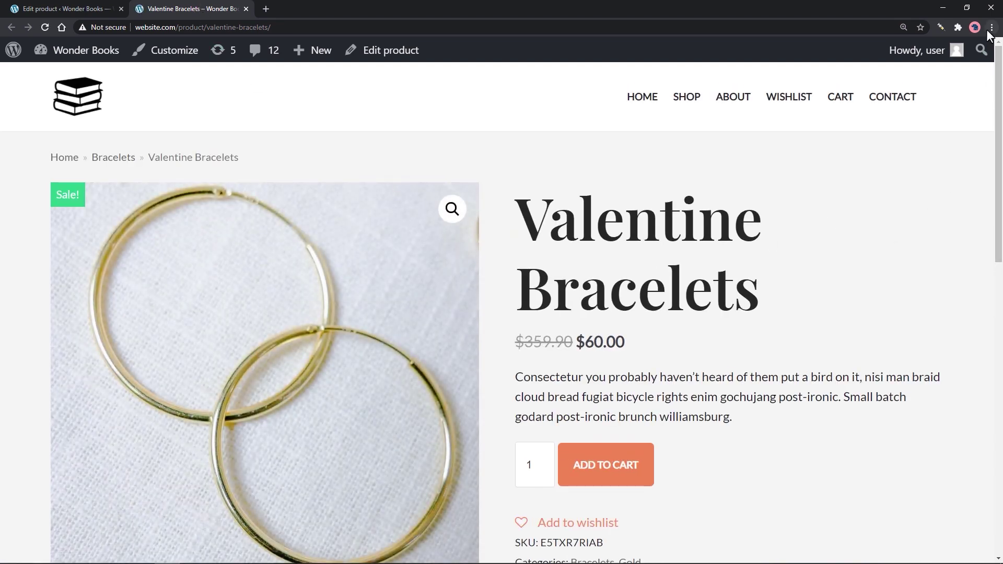
scroll(1000, 152, "down", 2)
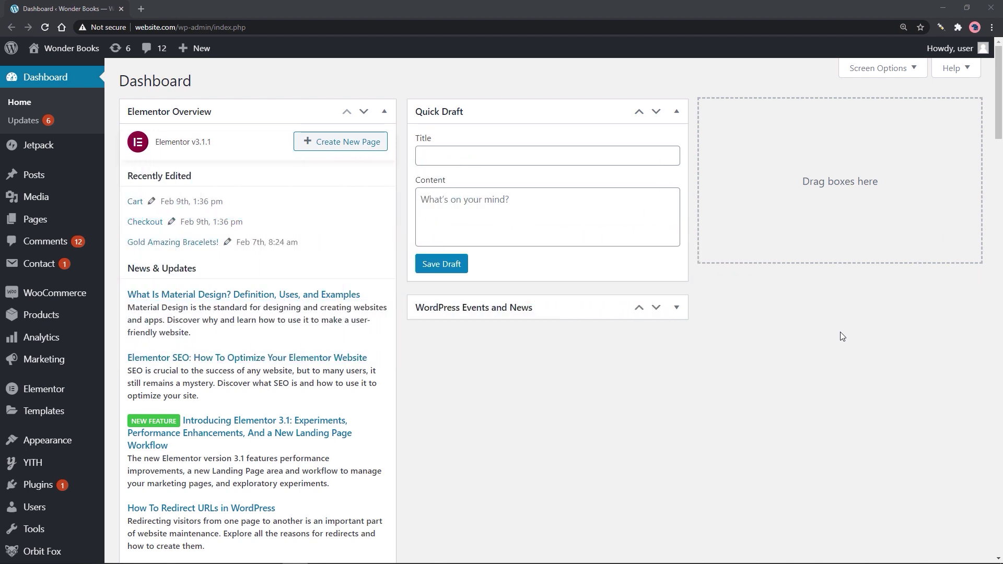
Open the WordPress permalink settings and save them
scroll(842, 336, "down", 4)
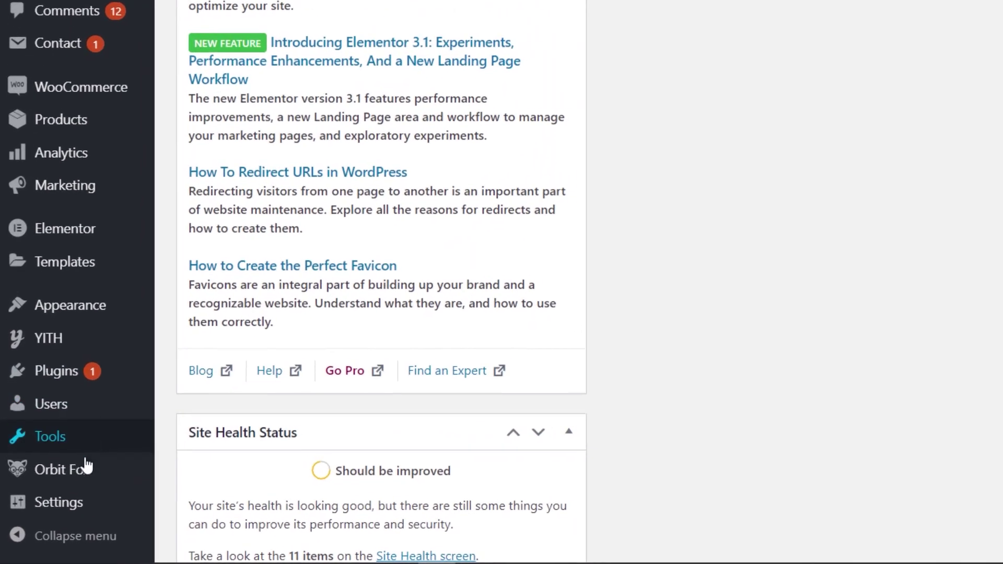
mouse_move(64, 525)
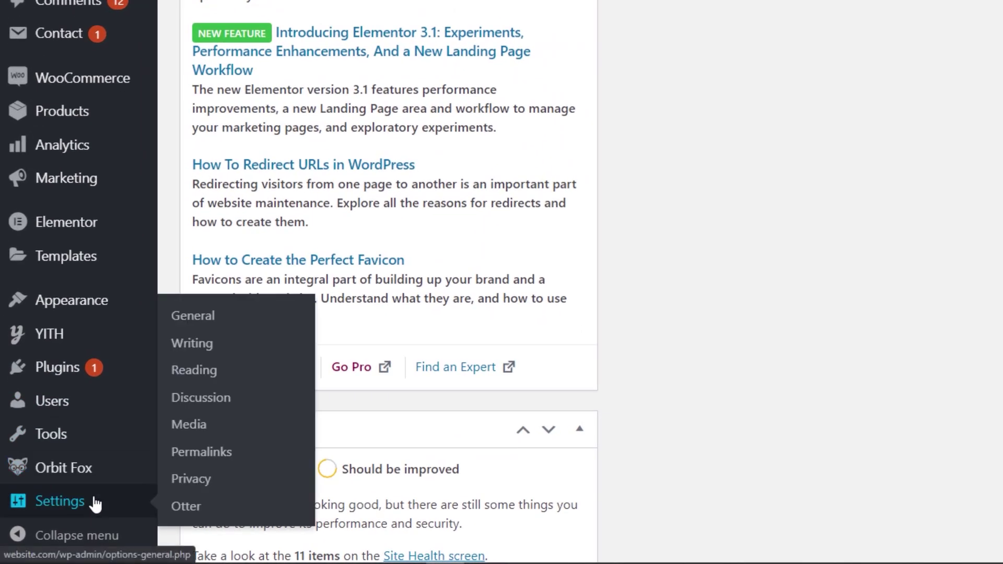
left_click(247, 456)
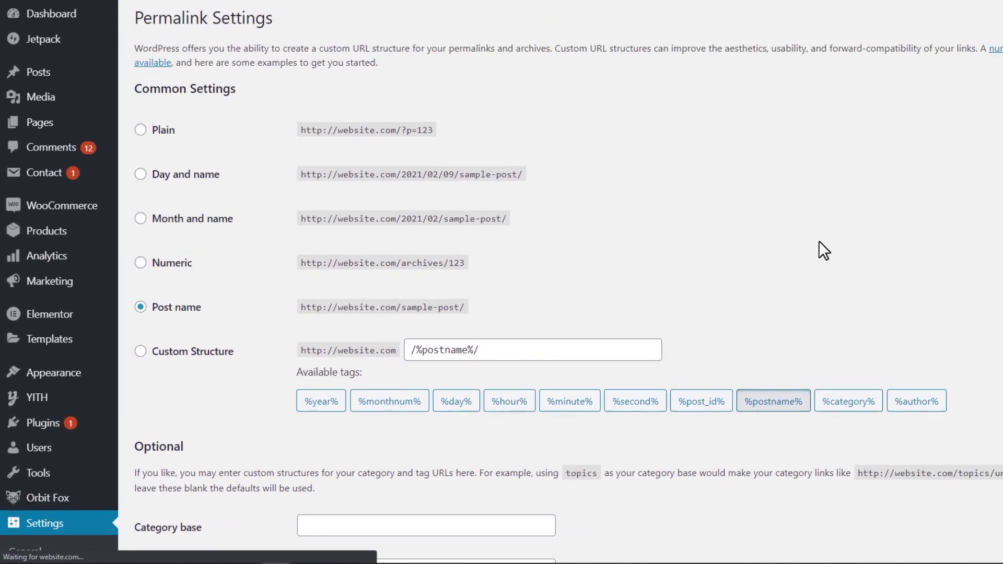
scroll(567, 282, "down", 8)
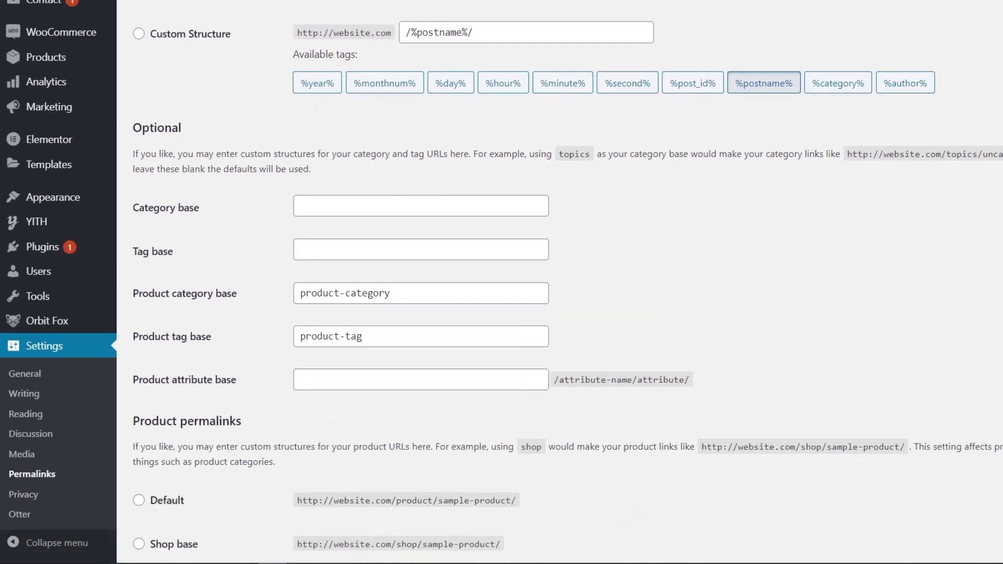
scroll(366, 337, "down", 2)
left_click(163, 490)
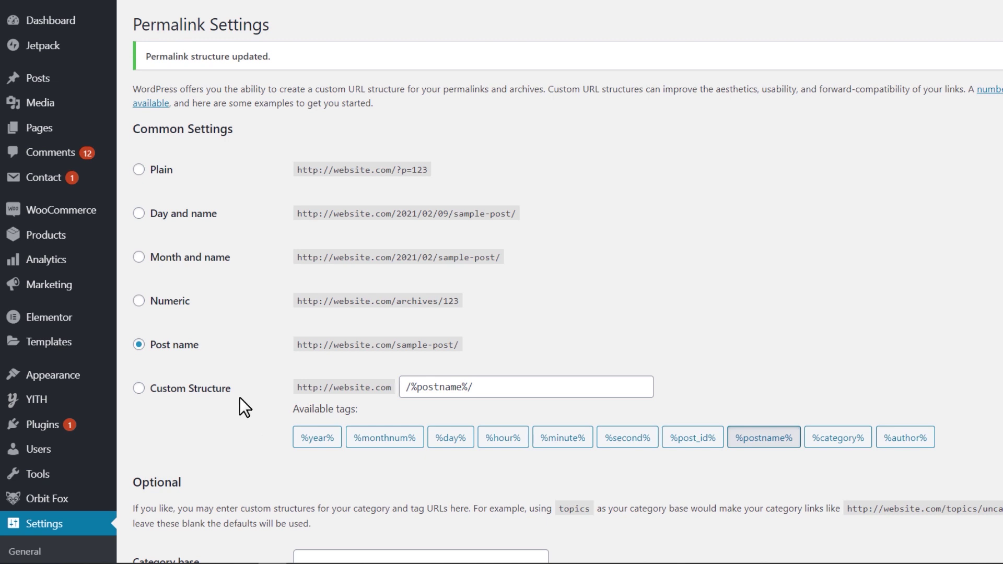
Open the list of pages and open the Cart and Checkout pages for editing in new tabs
left_click(59, 132)
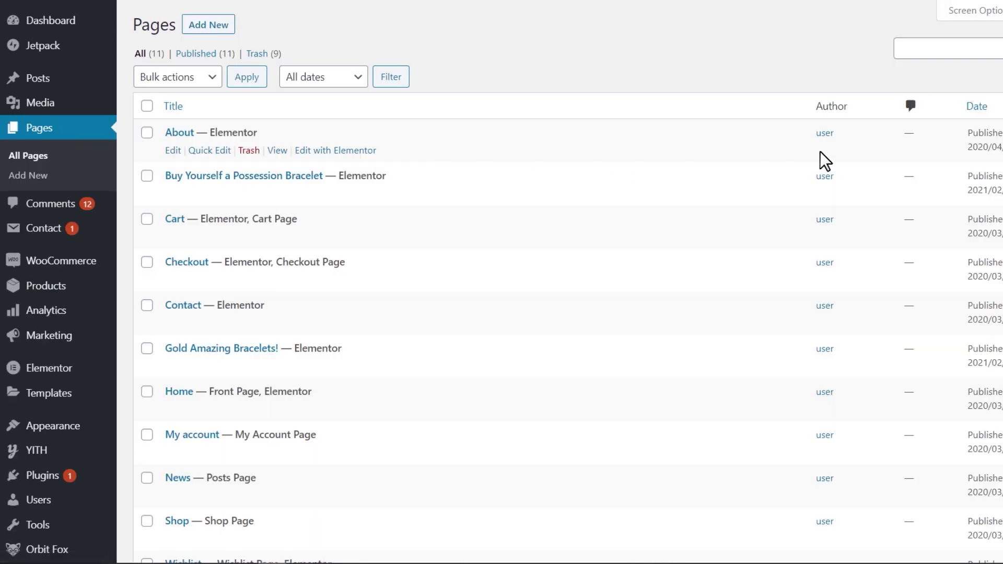
scroll(609, 114, "down", 2)
right_click(174, 124)
left_click(194, 136)
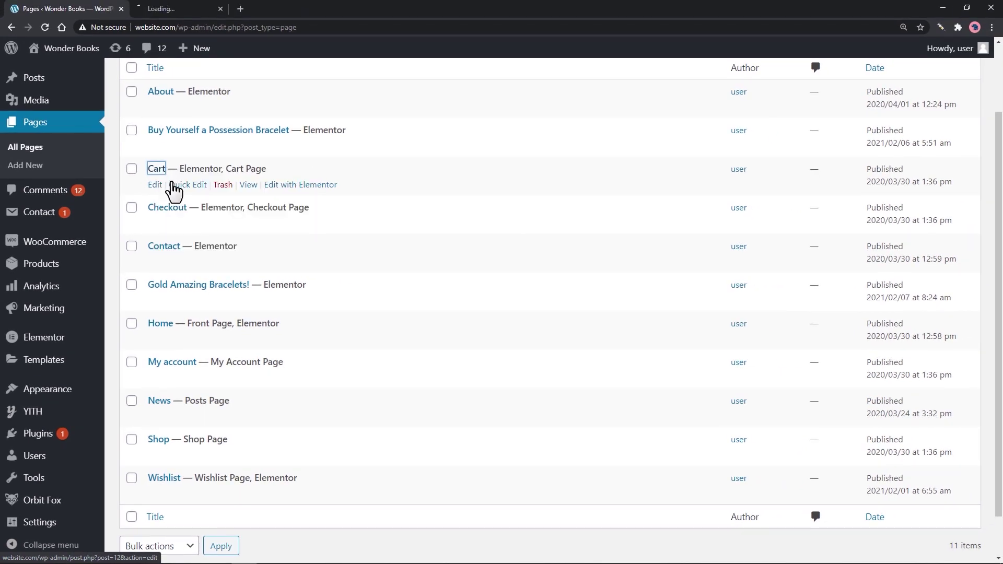
right_click(178, 208)
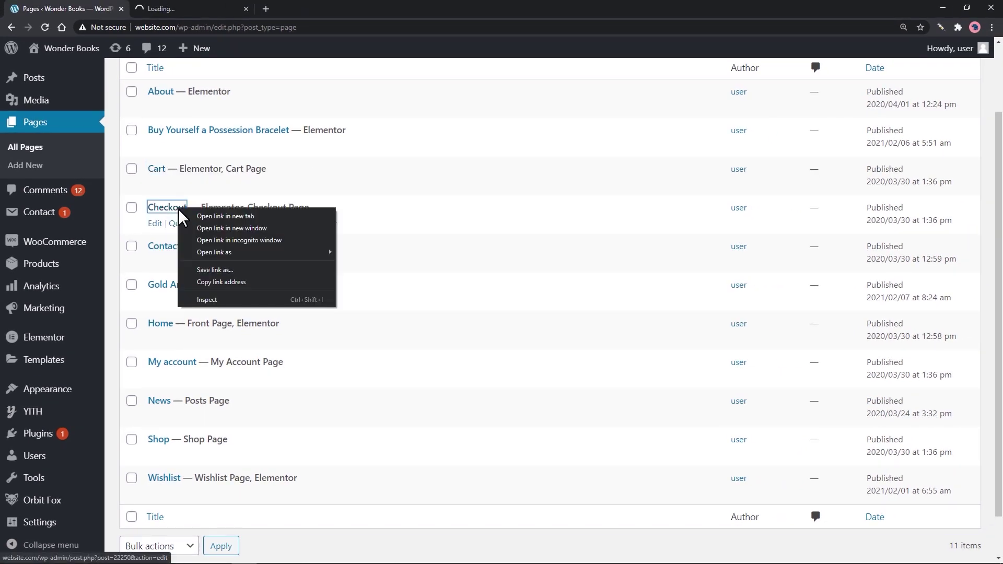
left_click(187, 216)
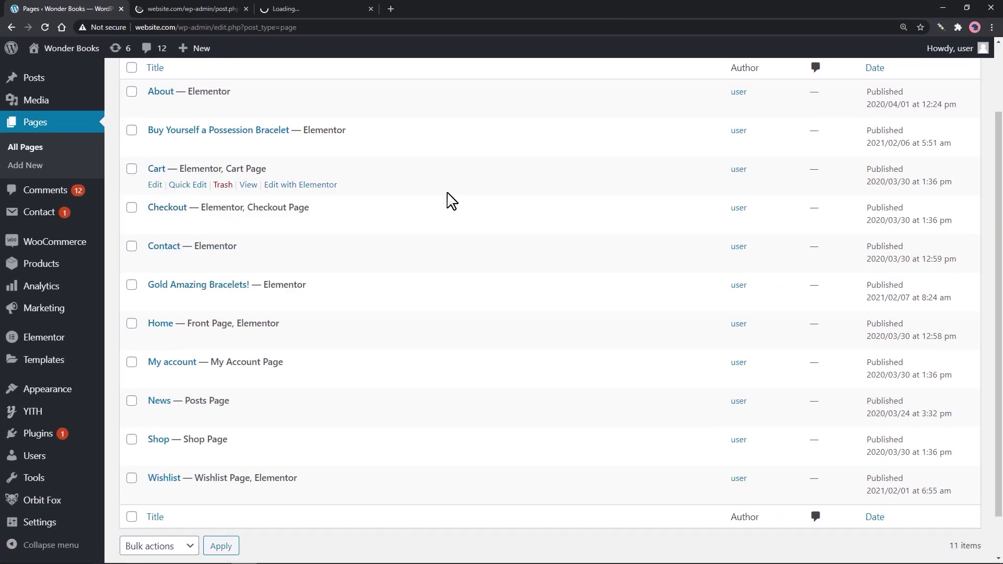
Set the Cart page's template to Elementor Full Width and update the page
left_click(197, 13)
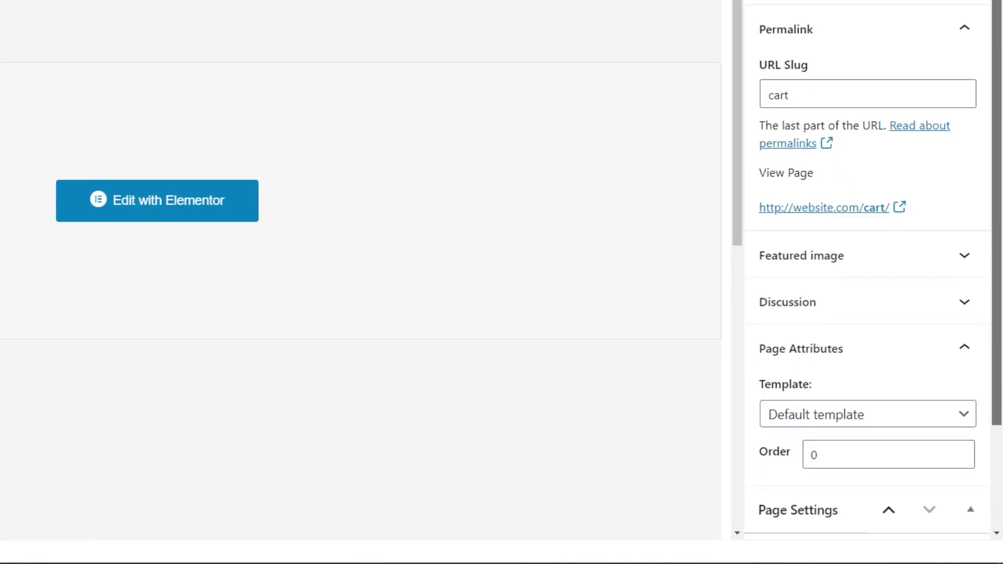
scroll(965, 346, "down", 3)
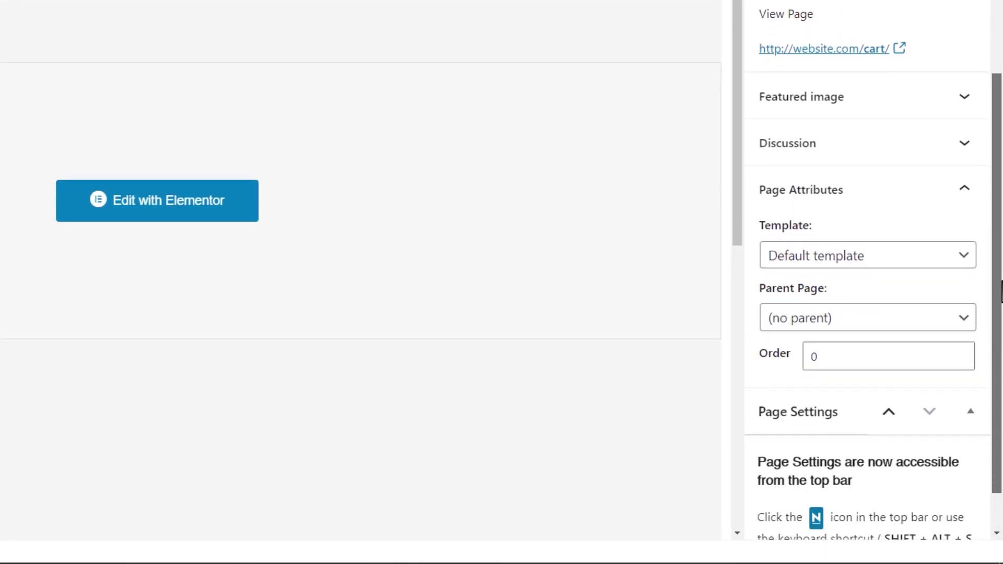
left_click(923, 264)
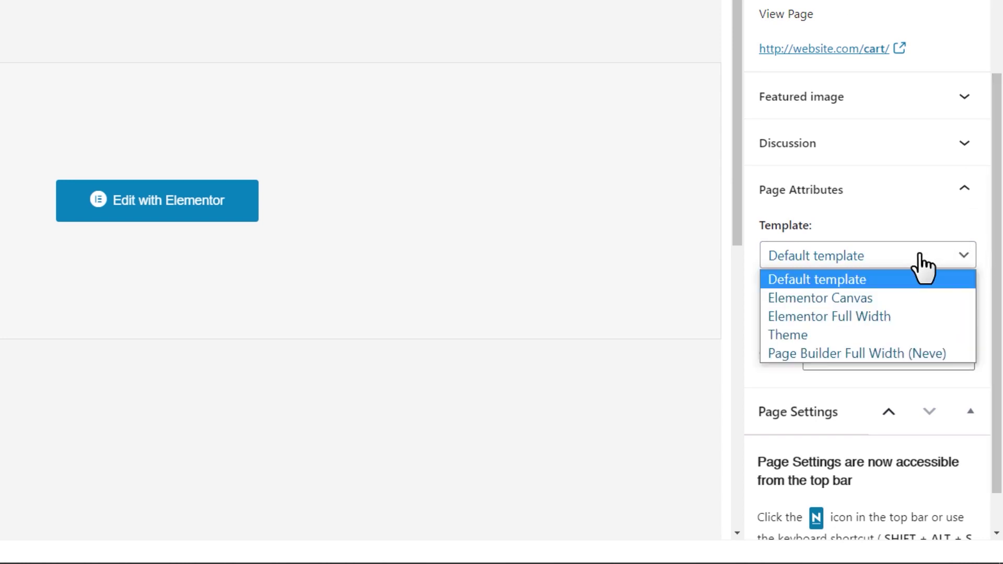
left_click(906, 315)
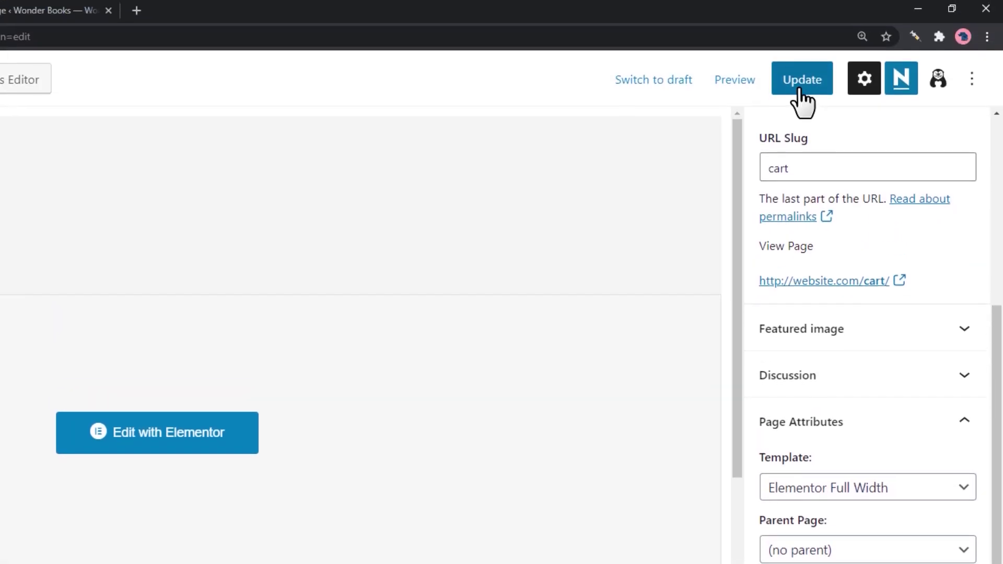
left_click(798, 89)
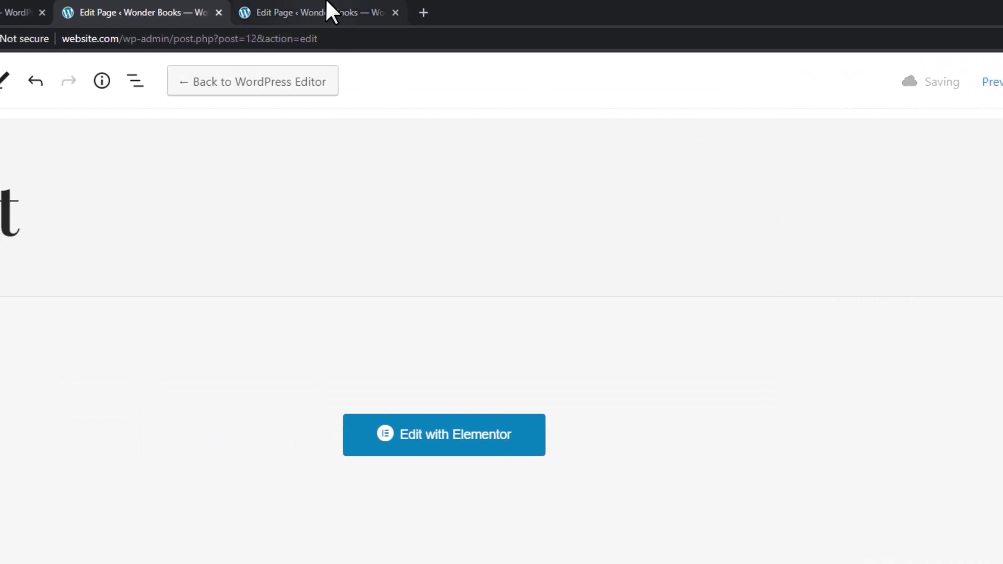
Update the Checkout page with the Elementor Full Width template and open the published page
left_click(326, 2)
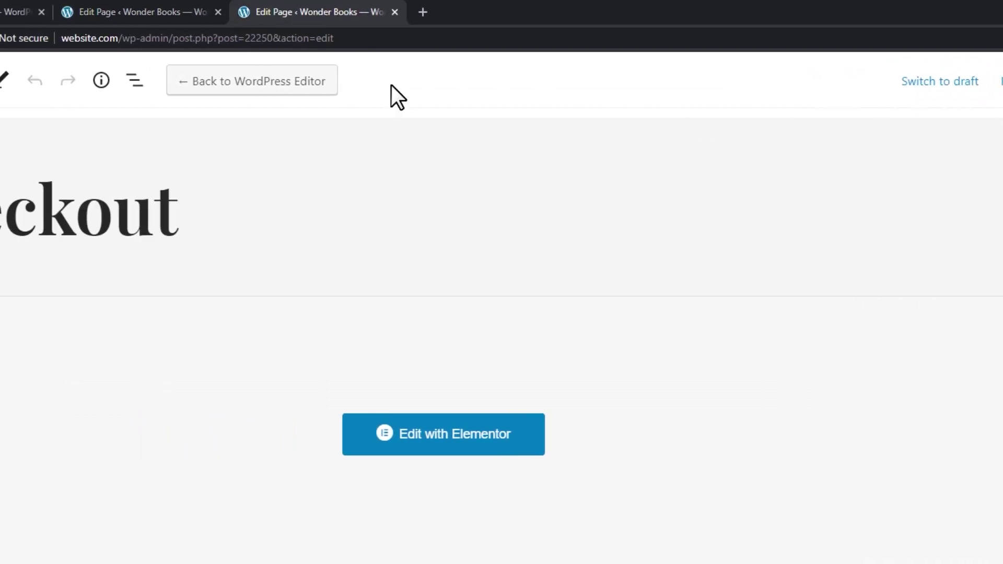
scroll(995, 157, "down", 5)
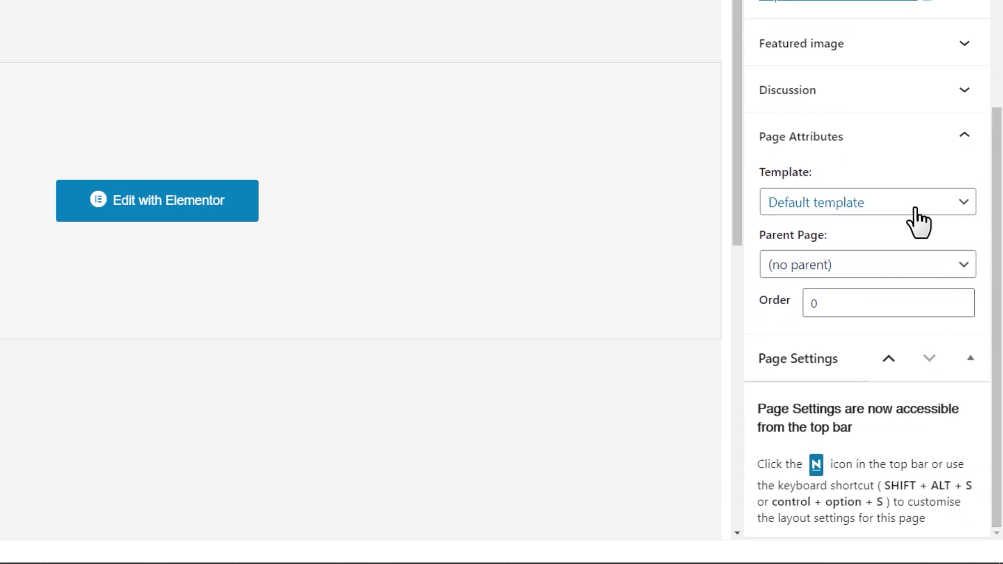
left_click(918, 208)
left_click(888, 263)
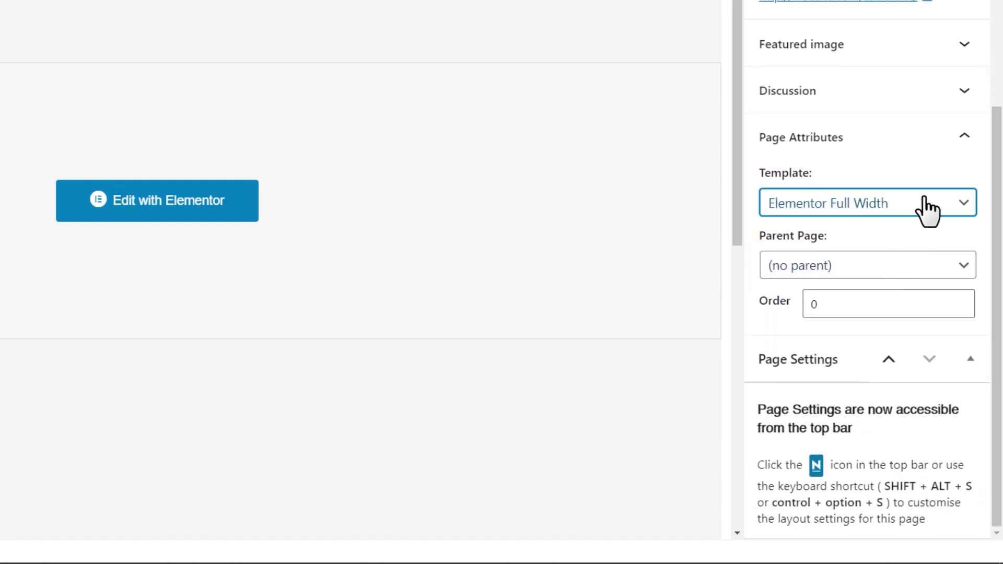
scroll(927, 172, "up", 5)
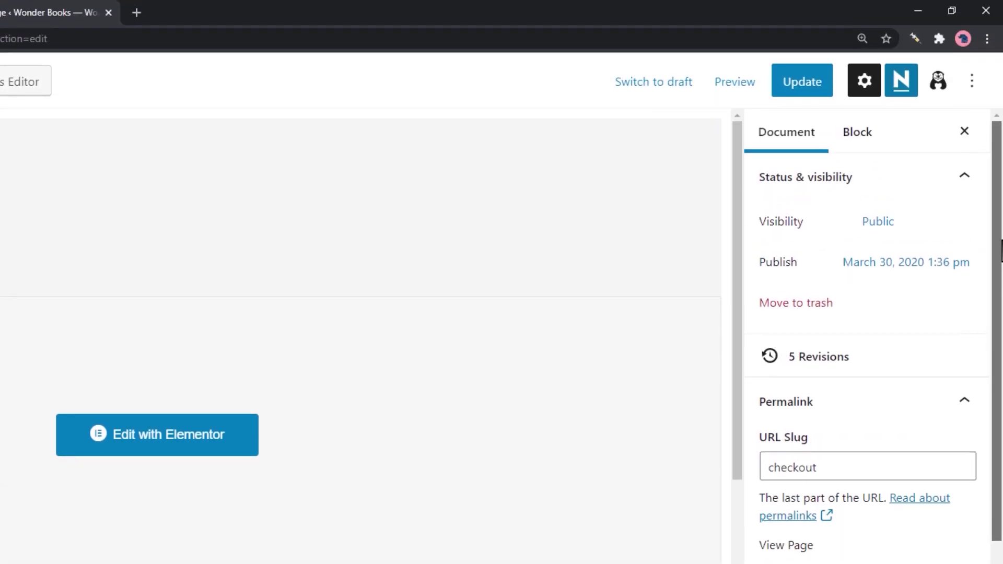
left_click(812, 74)
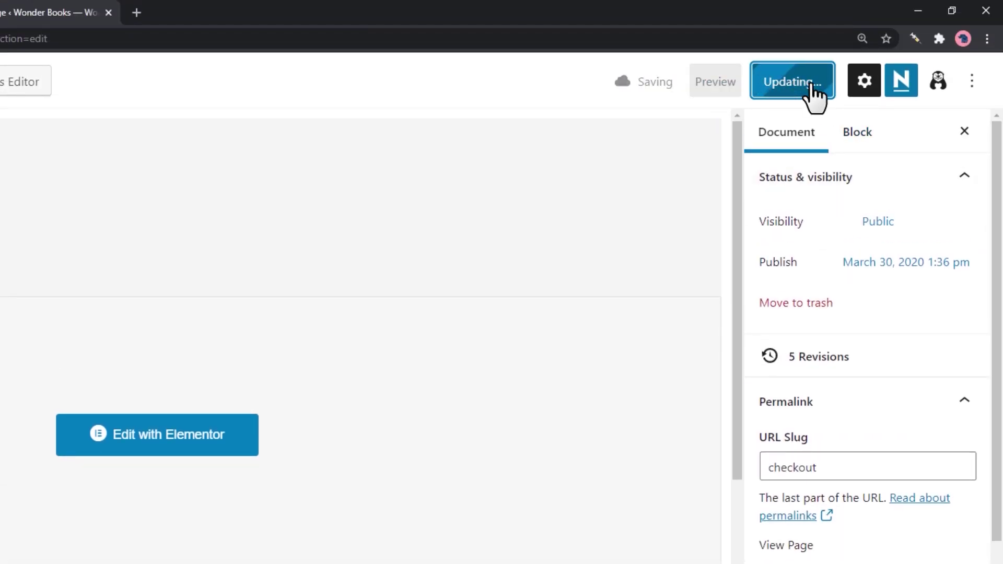
scroll(884, 369, "down", 5)
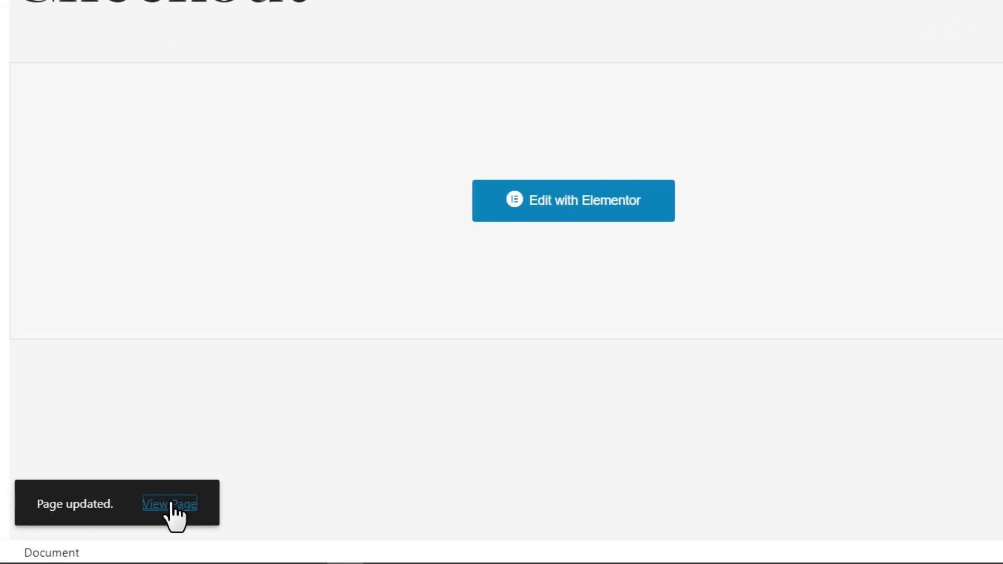
left_click(171, 504)
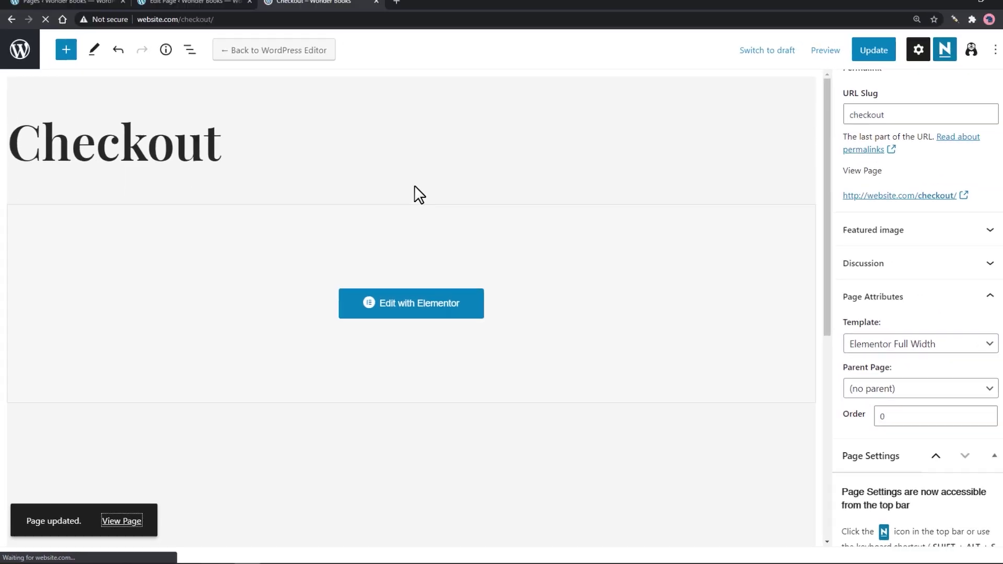